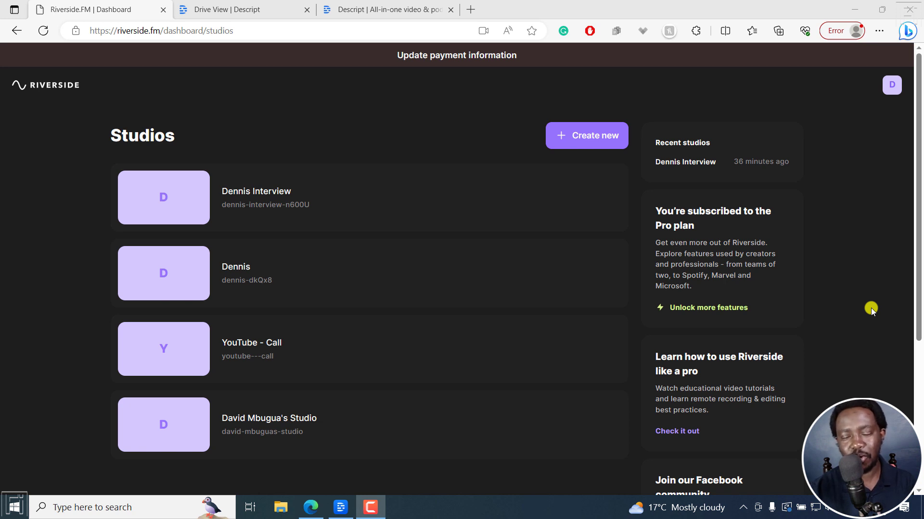
{"action": "left_click", "coordinate": [383, 4]}
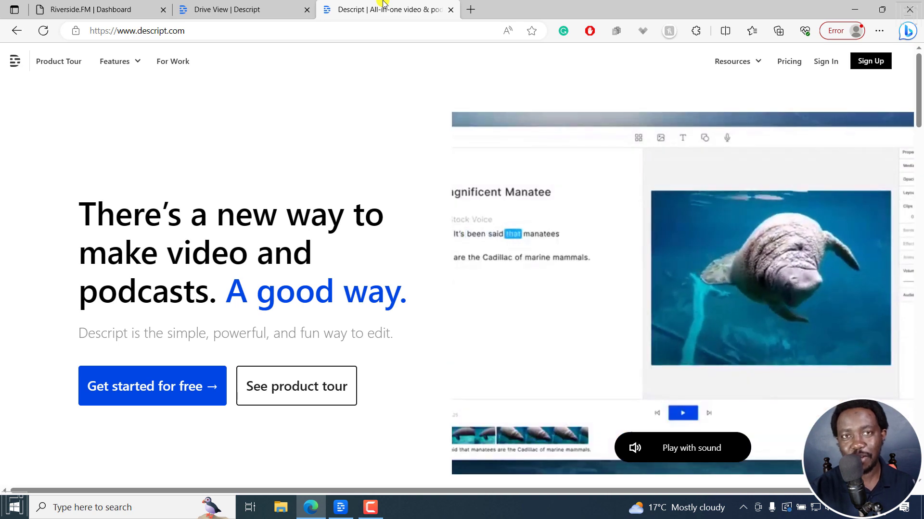
{"action": "left_click", "coordinate": [90, 8]}
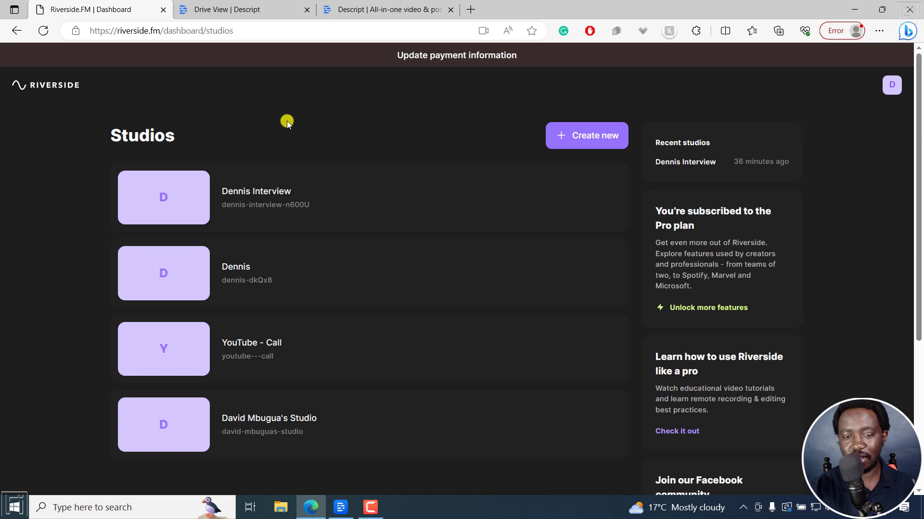
Step: Open the 1st Interview recording from the first studio in the list
{"action": "mouse_move", "coordinate": [299, 180]}
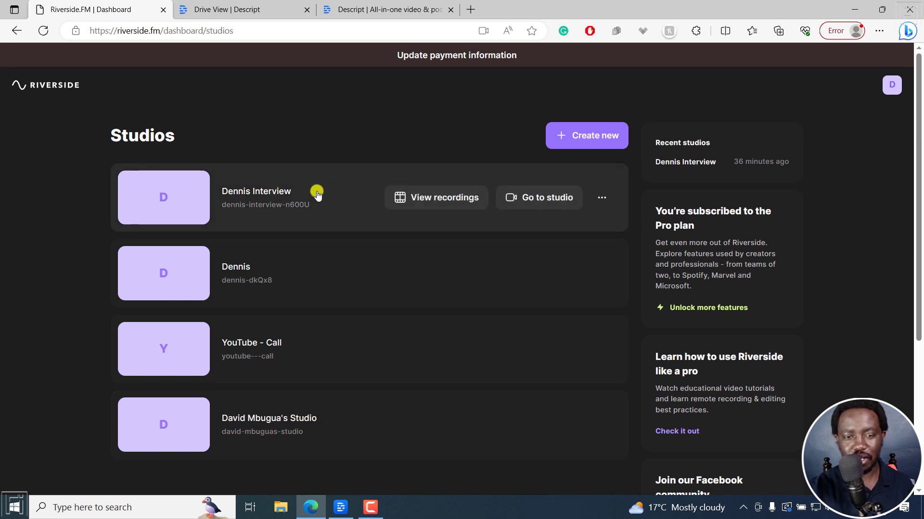
{"action": "left_click", "coordinate": [443, 198]}
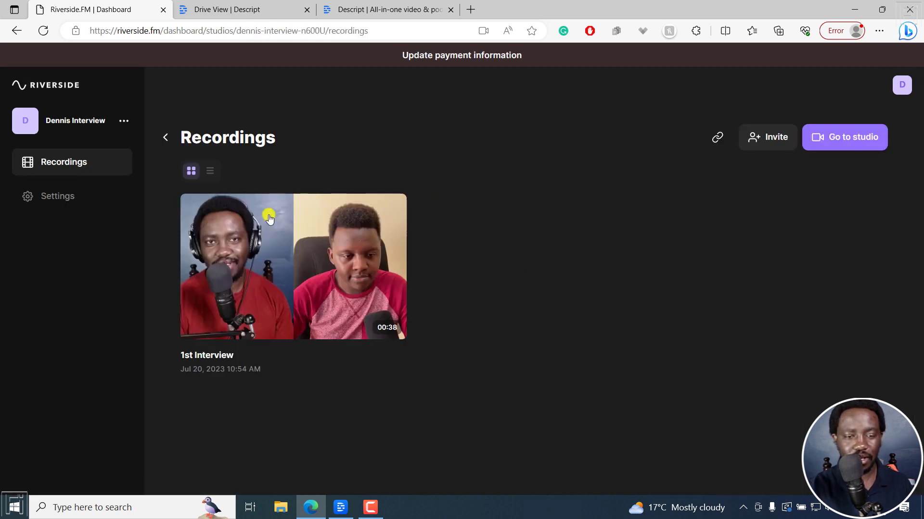
{"action": "left_click", "coordinate": [293, 260]}
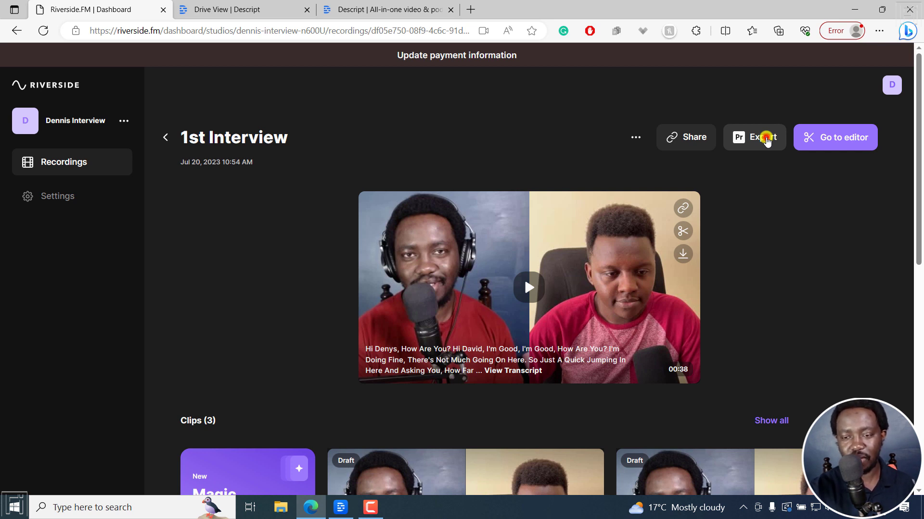
Step: Export the recording's timeline to Descript with both participants included
{"action": "left_click", "coordinate": [766, 139]}
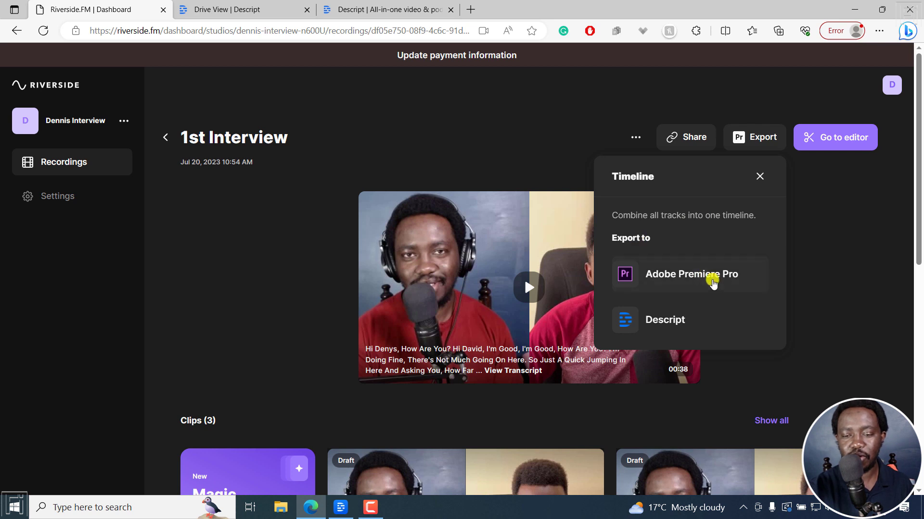
{"action": "left_click", "coordinate": [707, 320]}
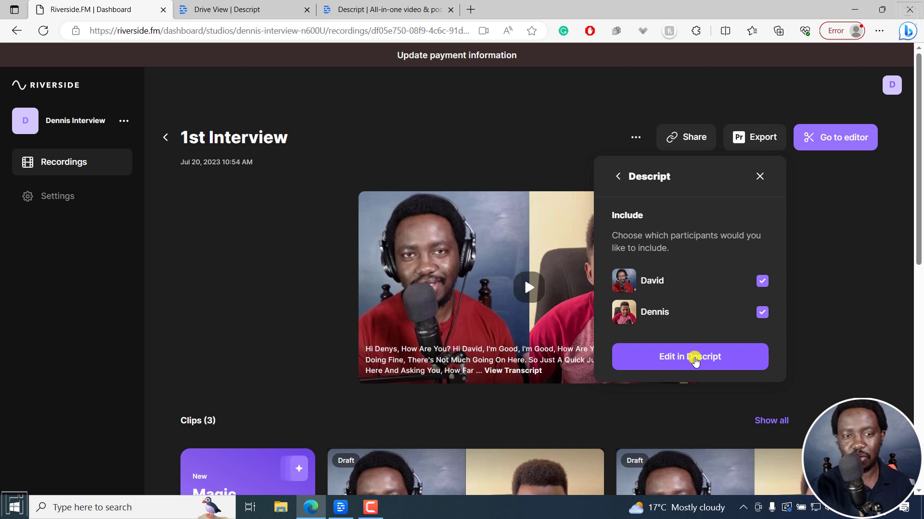
{"action": "left_click", "coordinate": [695, 358]}
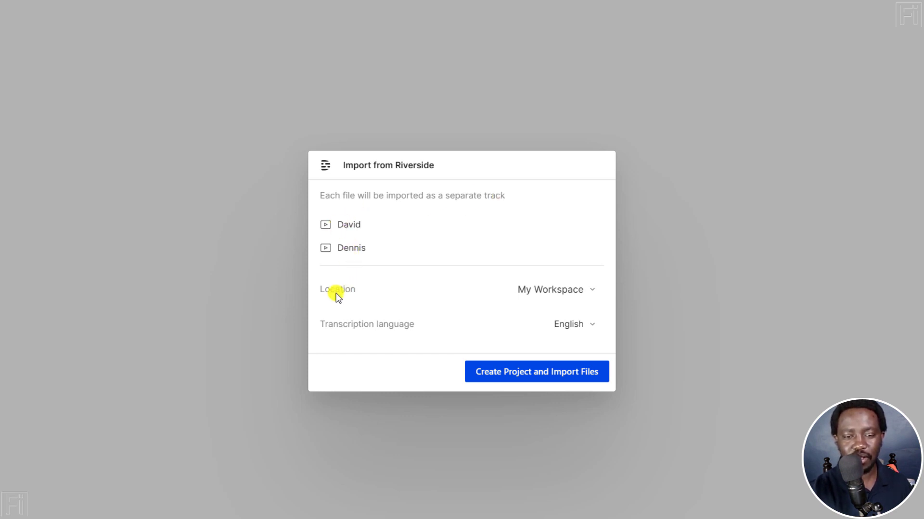
Step: Create the project from the Riverside files in My Workspace and open it maximized in the Descript desktop app
{"action": "left_click", "coordinate": [591, 289]}
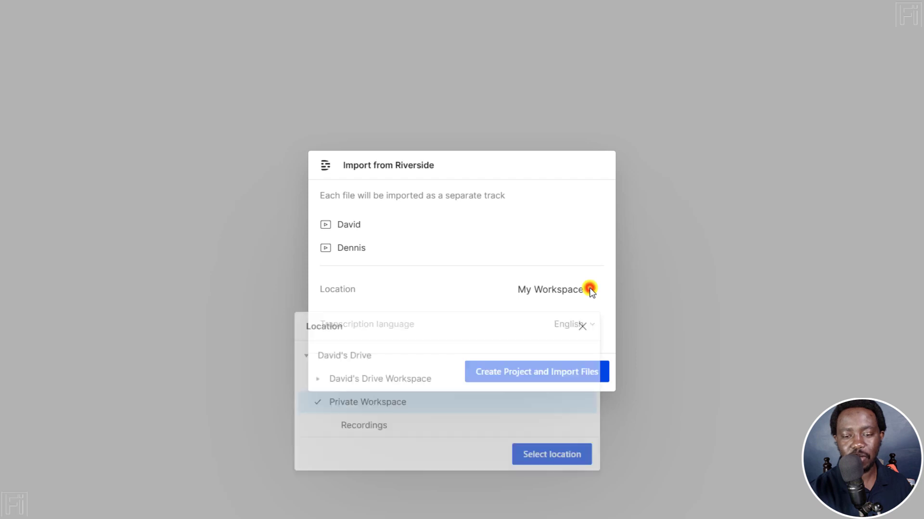
{"action": "left_click", "coordinate": [506, 262]}
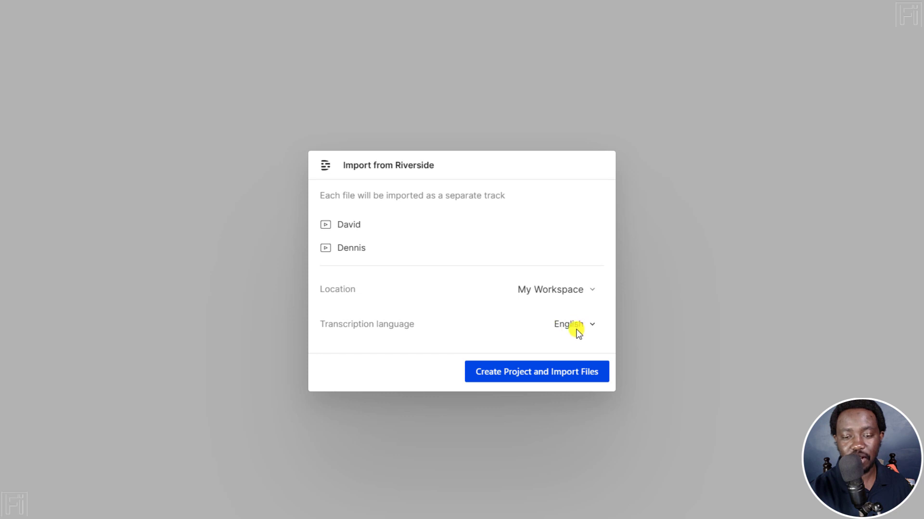
{"action": "left_click", "coordinate": [536, 372]}
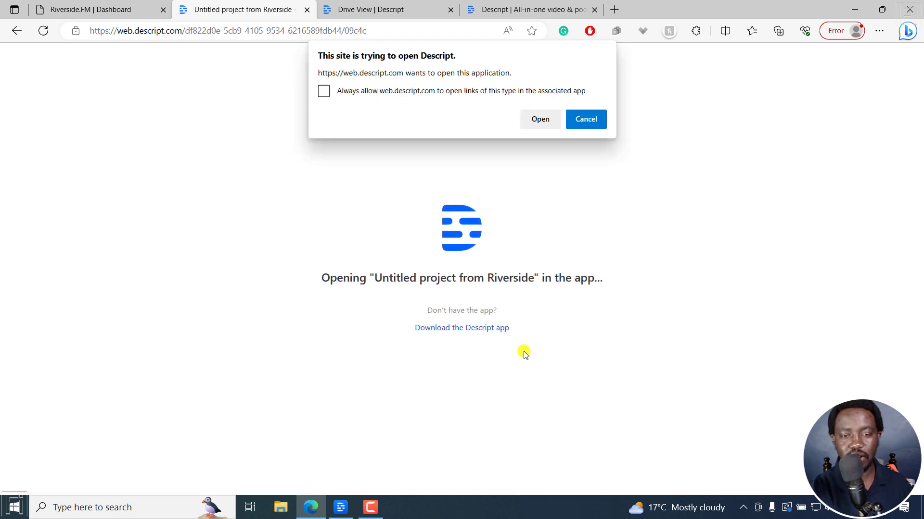
{"action": "left_click", "coordinate": [536, 120]}
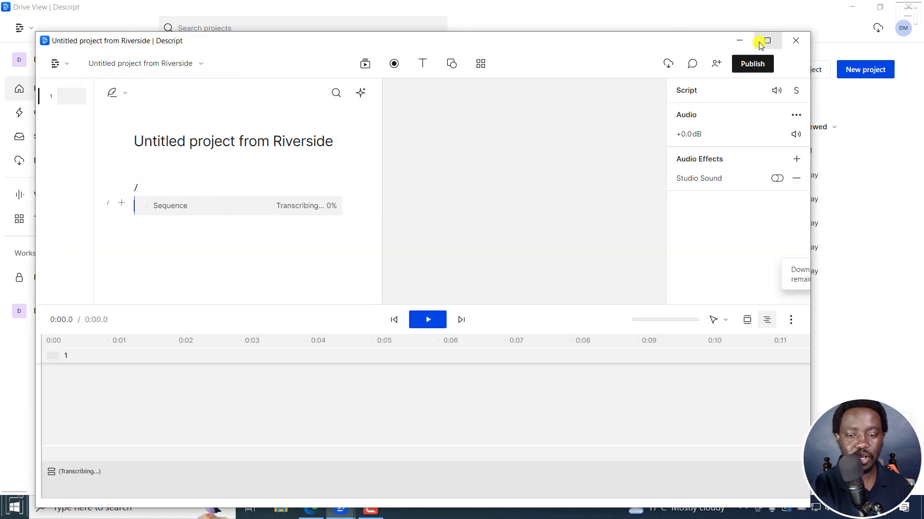
{"action": "left_click", "coordinate": [766, 41]}
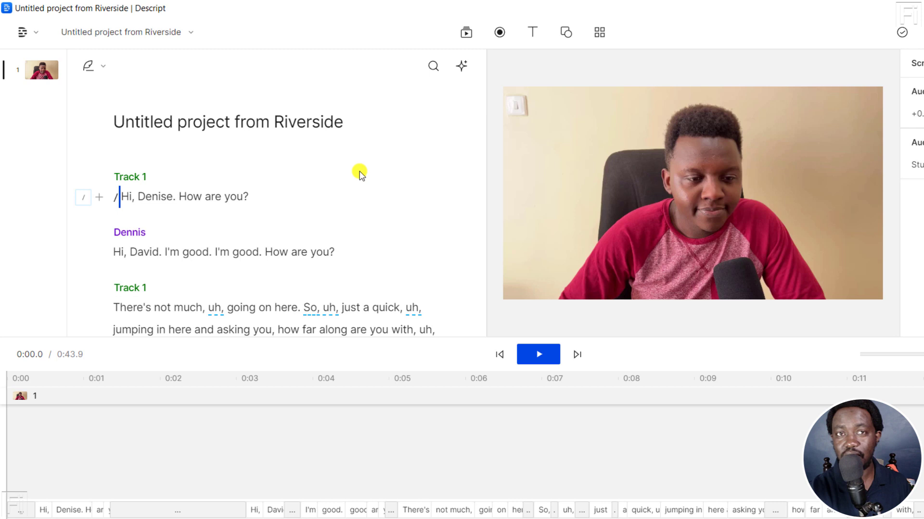
Step: Rename the speaker Track 1 to the host's first name for the whole transcript
{"action": "left_click", "coordinate": [137, 179]}
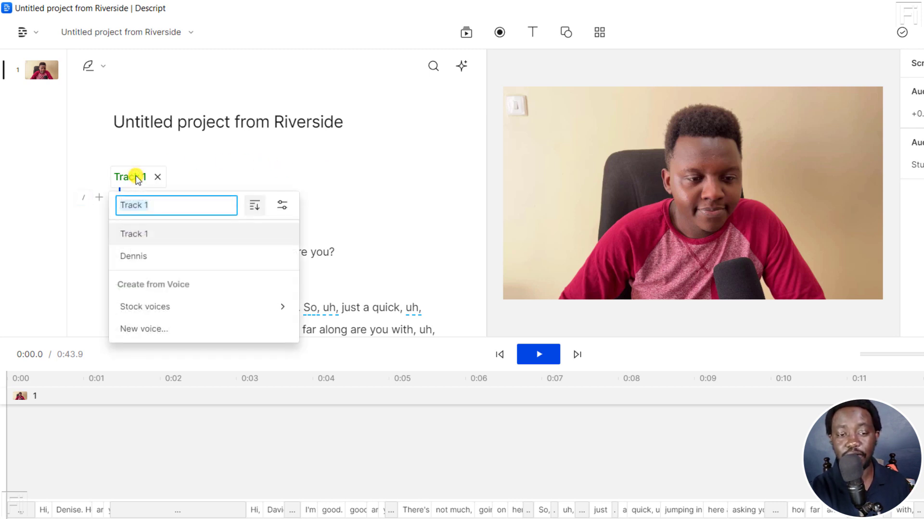
{"action": "left_click", "coordinate": [282, 207]}
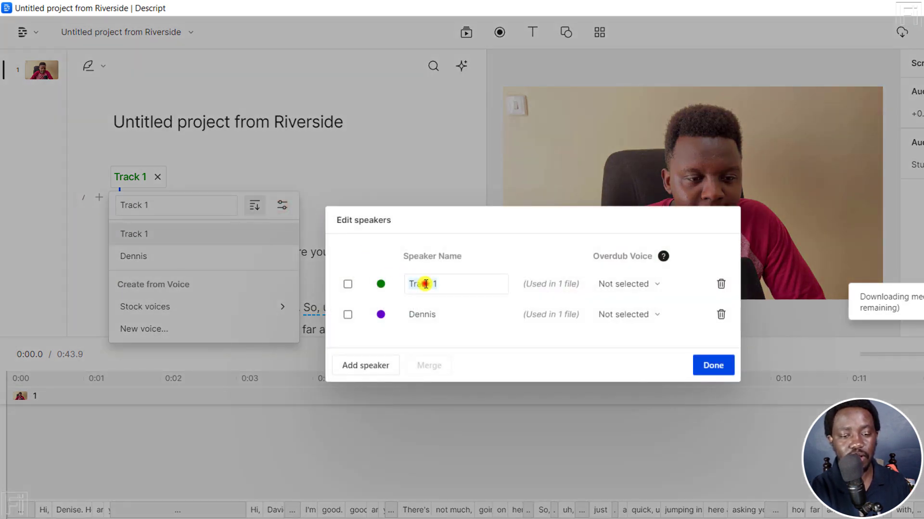
{"action": "left_click", "coordinate": [425, 284]}
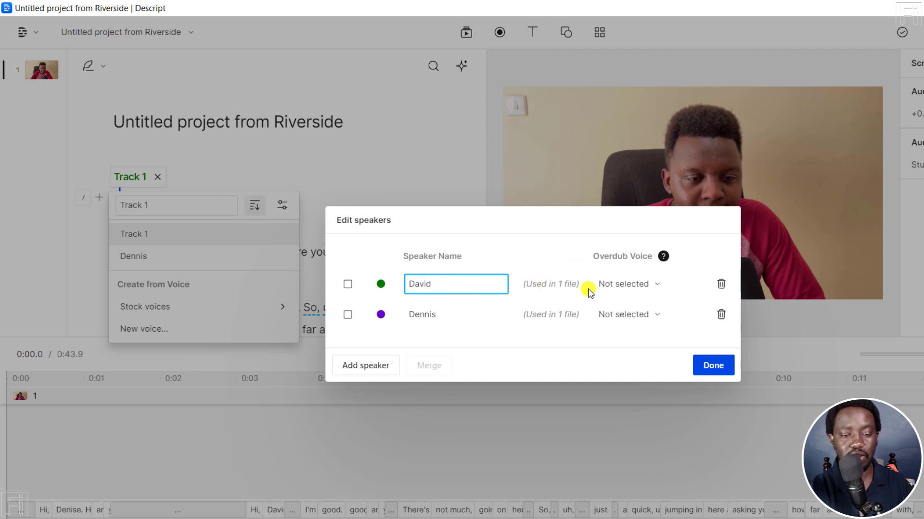
{"action": "left_click", "coordinate": [714, 365]}
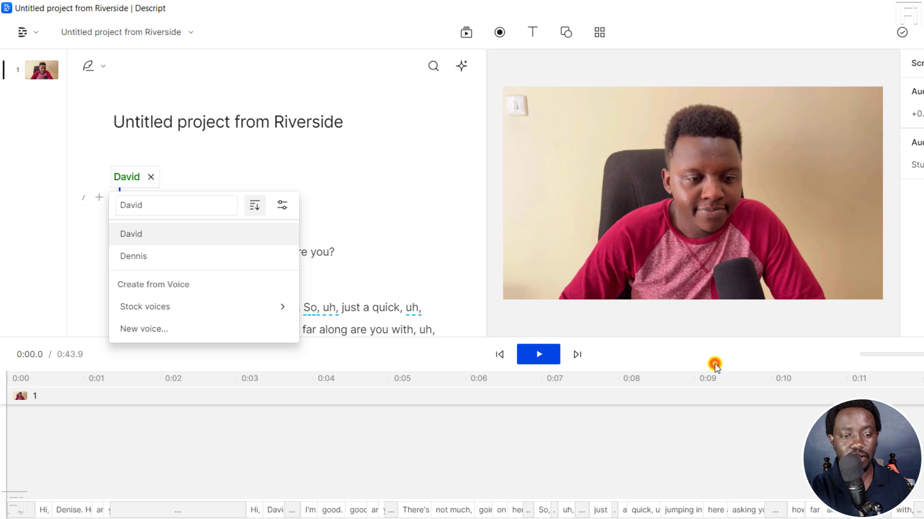
{"action": "left_click", "coordinate": [385, 223]}
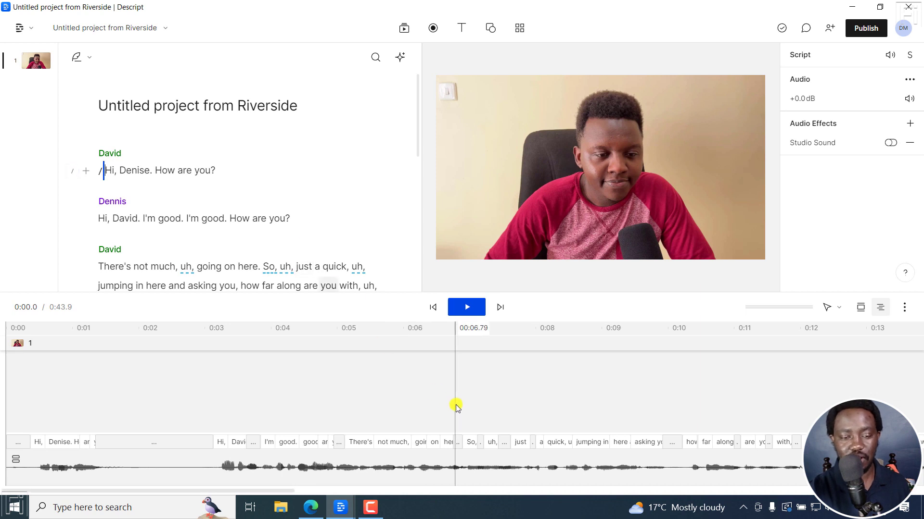
Step: Play the opening seconds of the project and return the playhead to the start
{"action": "left_click", "coordinate": [432, 309]}
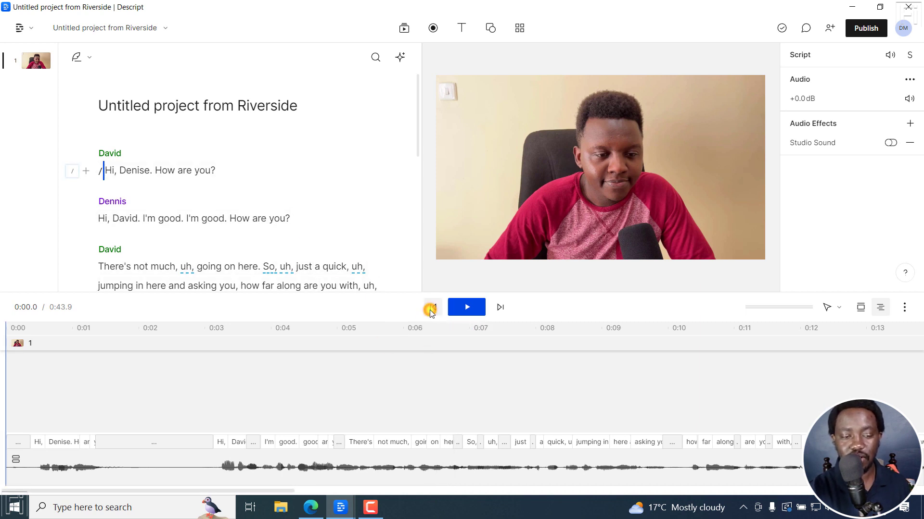
{"action": "key", "text": "space"}
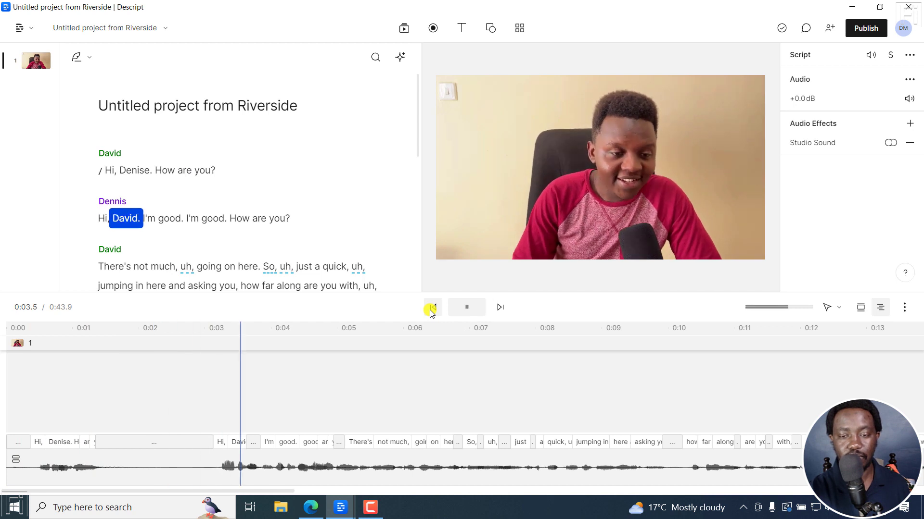
{"action": "key", "text": "space"}
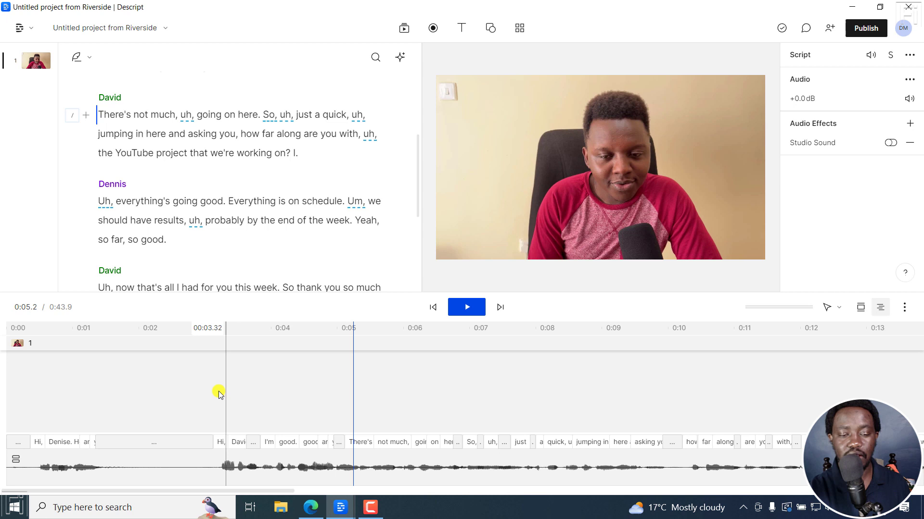
{"action": "left_click", "coordinate": [435, 306]}
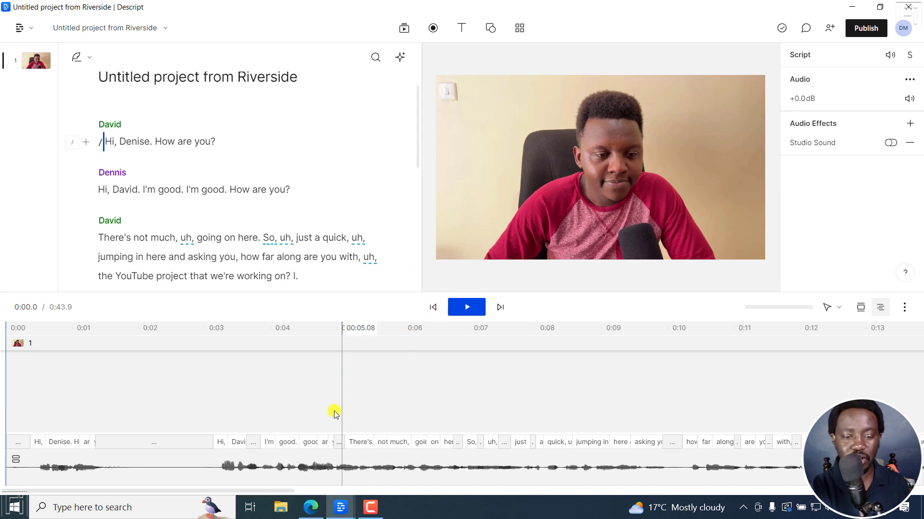
Step: Open the Riverside clip on the timeline as a sequence to edit its separate tracks
{"action": "left_click", "coordinate": [286, 466]}
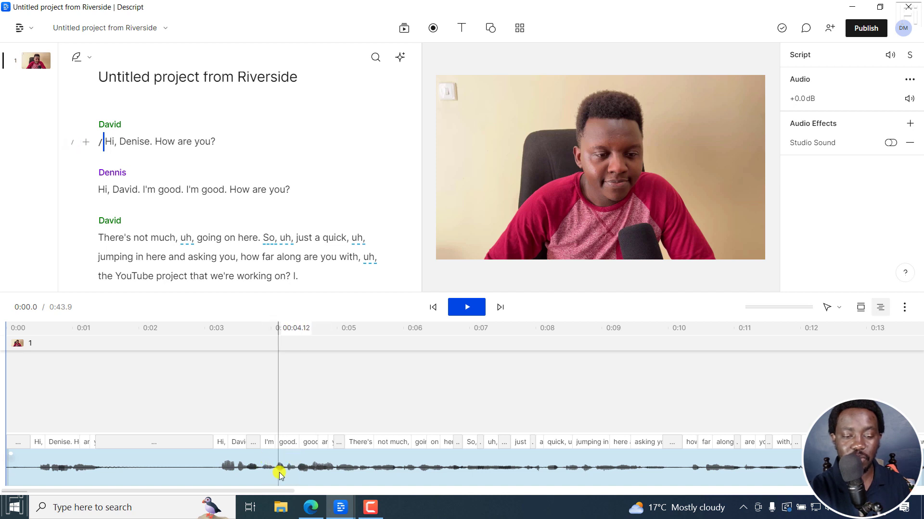
{"action": "left_click", "coordinate": [287, 467]}
{"action": "right_click", "coordinate": [286, 468]}
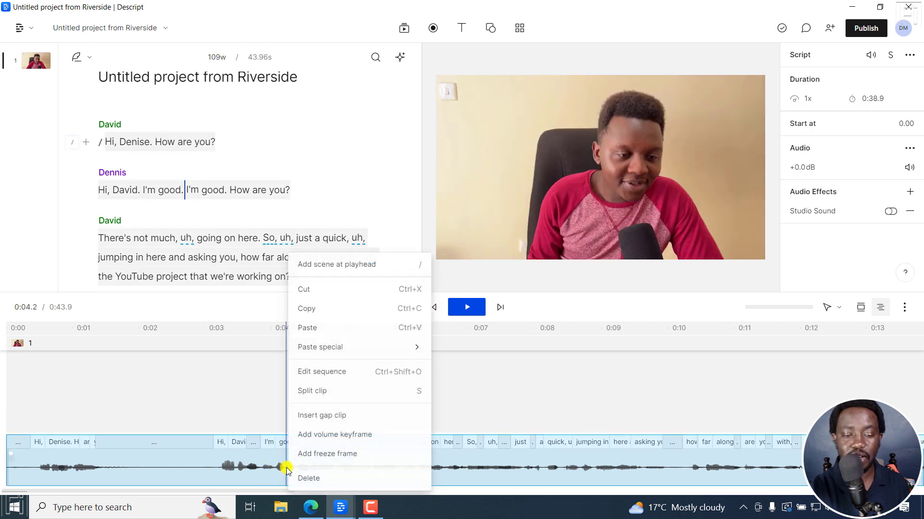
{"action": "left_click", "coordinate": [343, 372]}
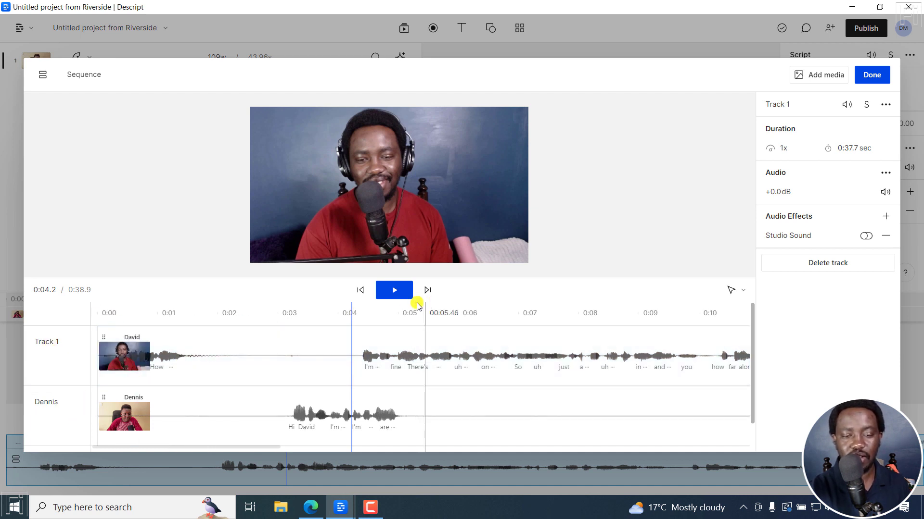
Step: Play the sequence from its start to check the pause before the second speaker replies
{"action": "left_click", "coordinate": [359, 290]}
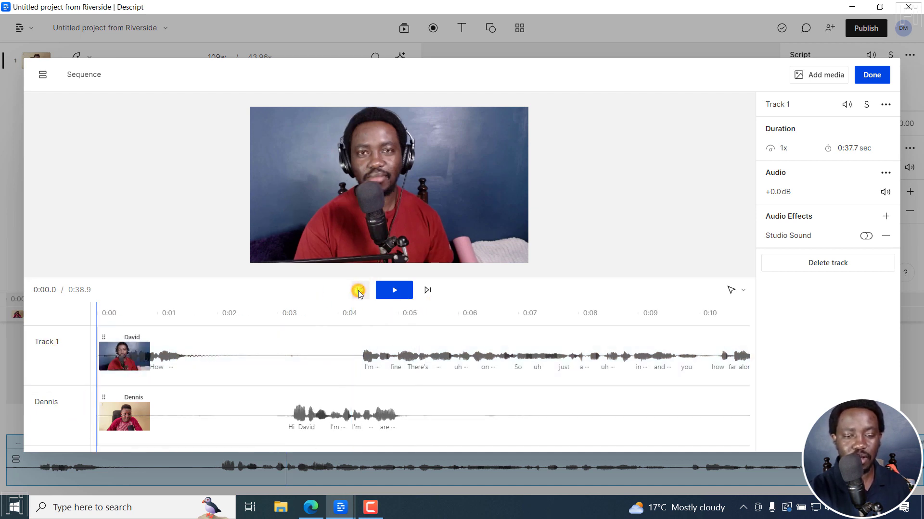
{"action": "key", "text": "space"}
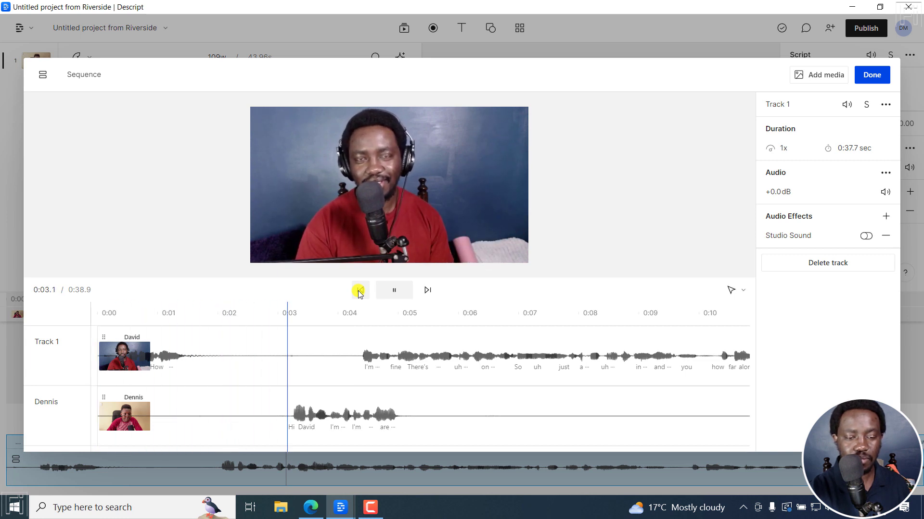
{"action": "key", "text": "space"}
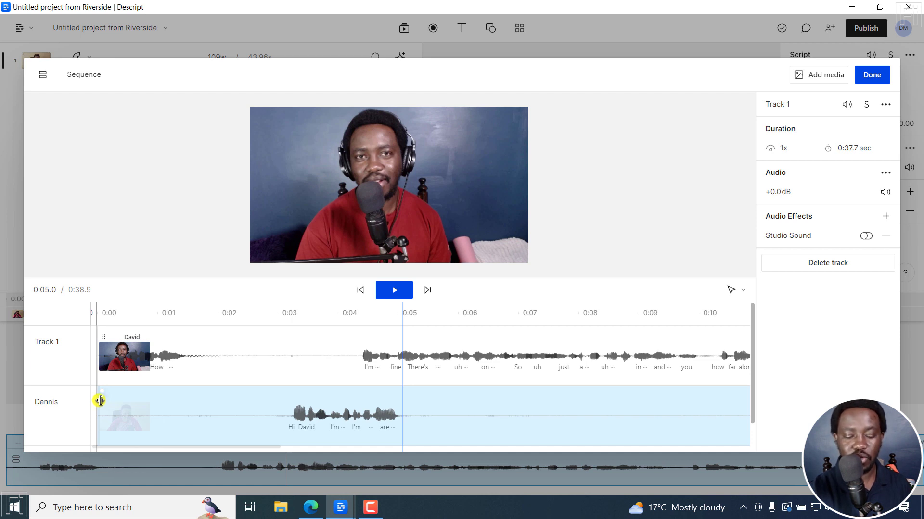
Step: Trim about 1.4 seconds off the start of the second speaker's clip and slide it about 1 second earlier
{"action": "left_click", "coordinate": [99, 400]}
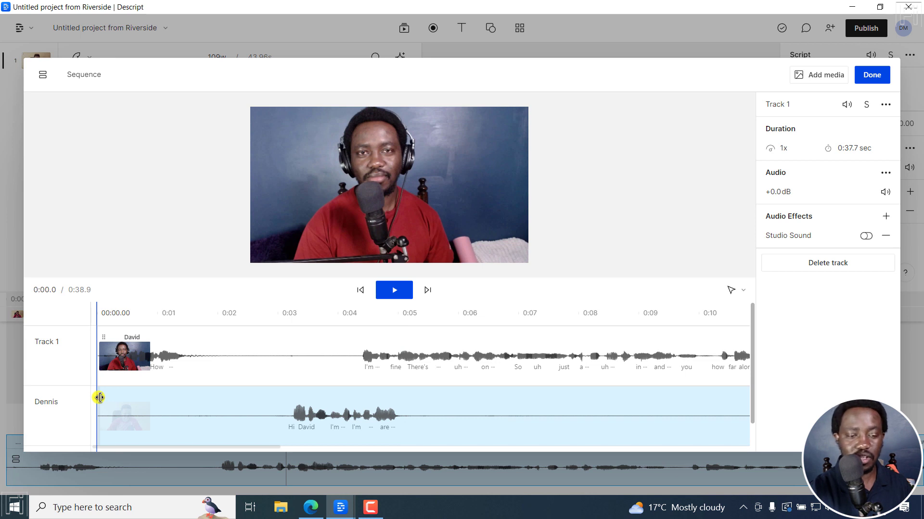
{"action": "left_click_drag", "start_coordinate": [100, 397], "coordinate": [184, 399]}
{"action": "left_click_drag", "start_coordinate": [240, 413], "coordinate": [183, 413]}
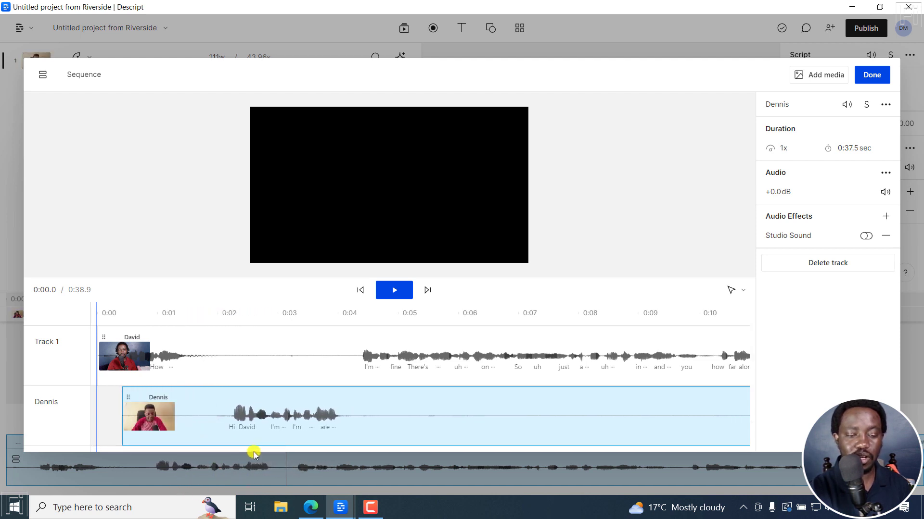
Step: Play the sequence to check the timing between the two speakers after the clip shift
{"action": "left_click_drag", "start_coordinate": [245, 419], "coordinate": [192, 360]}
{"action": "left_click", "coordinate": [190, 308]}
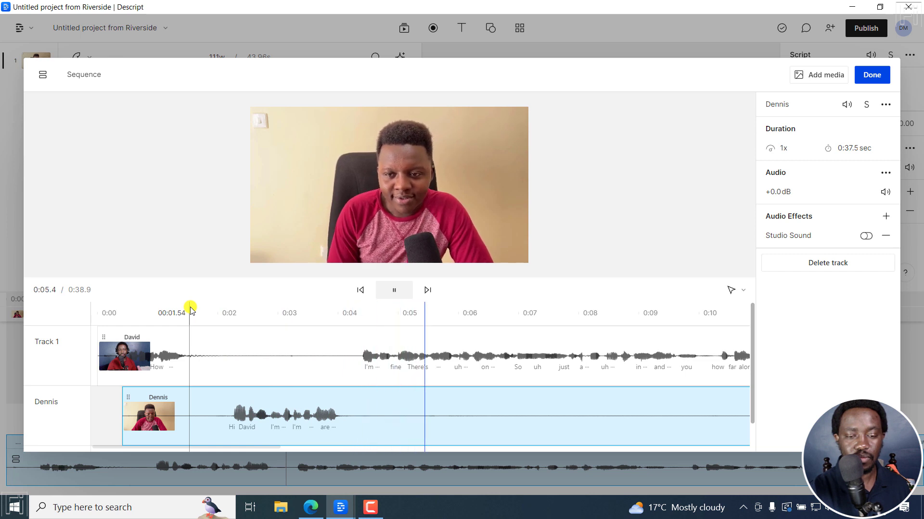
{"action": "key", "text": "space"}
{"action": "left_click_drag", "start_coordinate": [192, 399], "coordinate": [276, 408]}
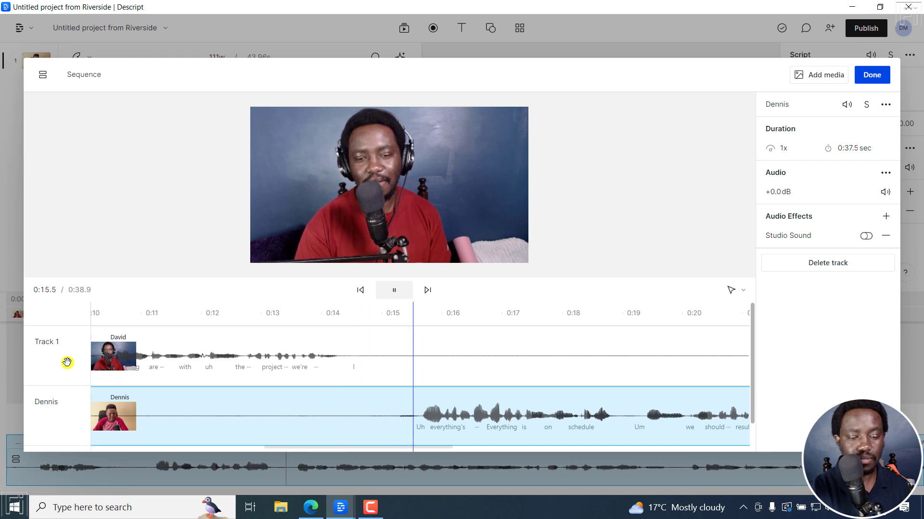
{"action": "key", "text": "space"}
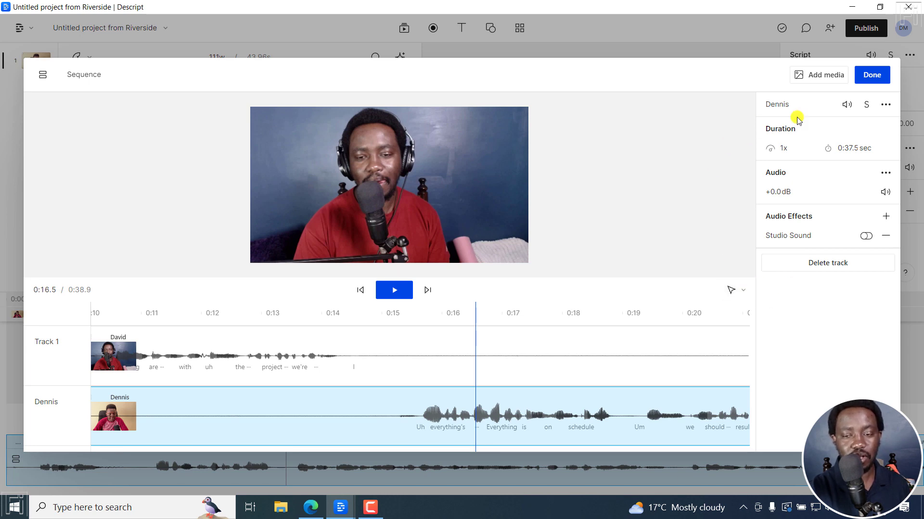
Step: Finish the sequence edit and return the playhead to the start of the project
{"action": "left_click", "coordinate": [872, 74]}
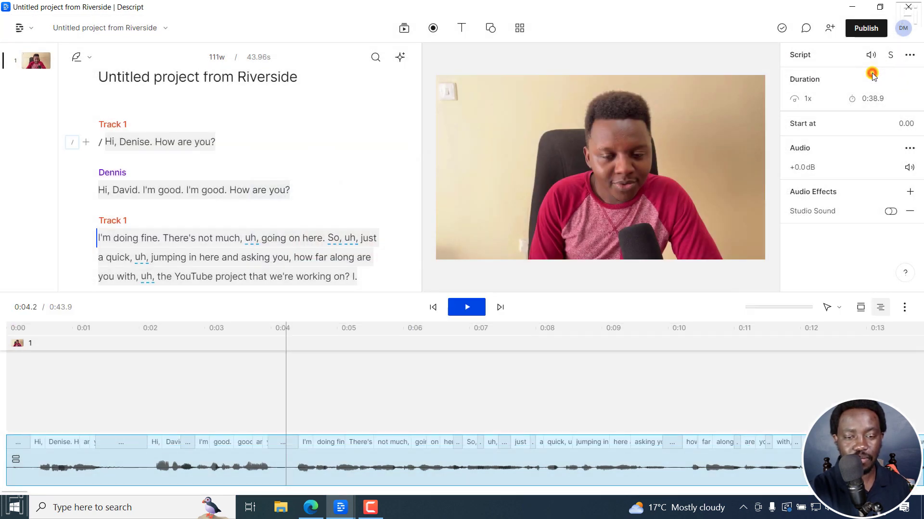
{"action": "left_click", "coordinate": [433, 308]}
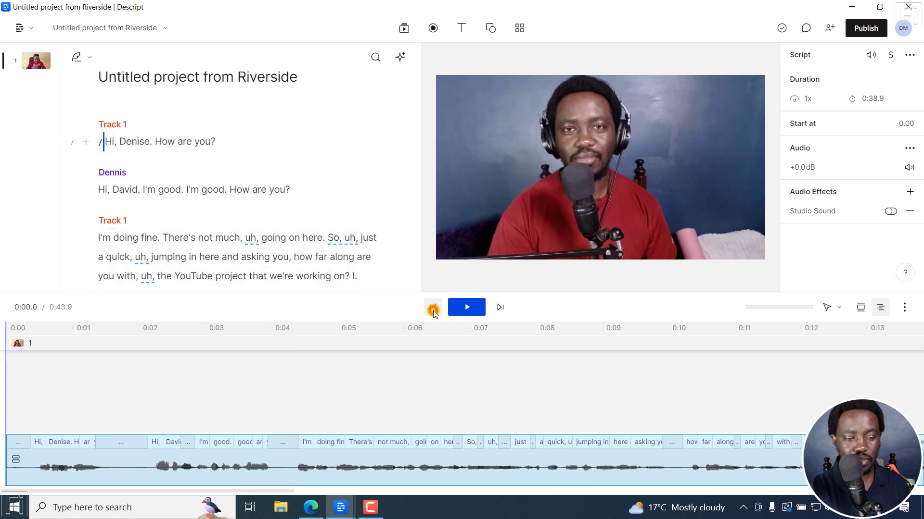
Step: Play the first seconds of the project to check the opening exchange and return the playhead to the start
{"action": "key", "text": "space"}
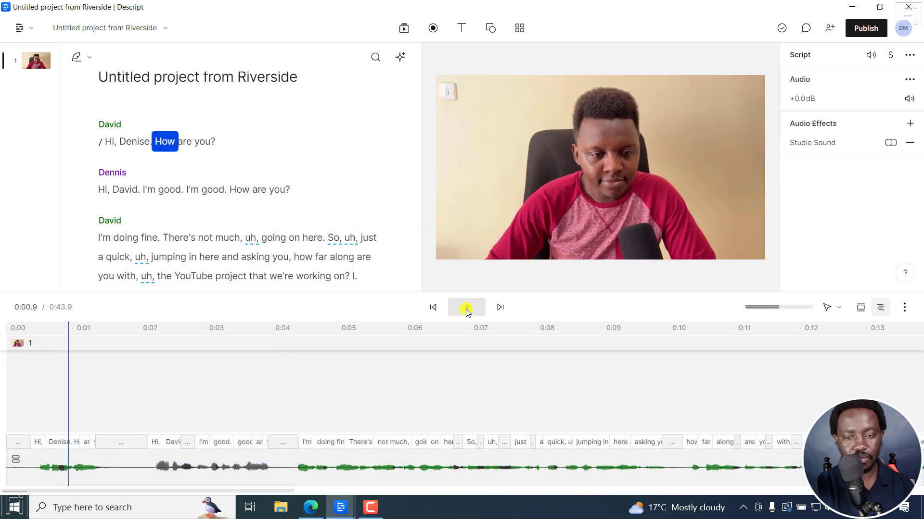
{"action": "left_click", "coordinate": [466, 307]}
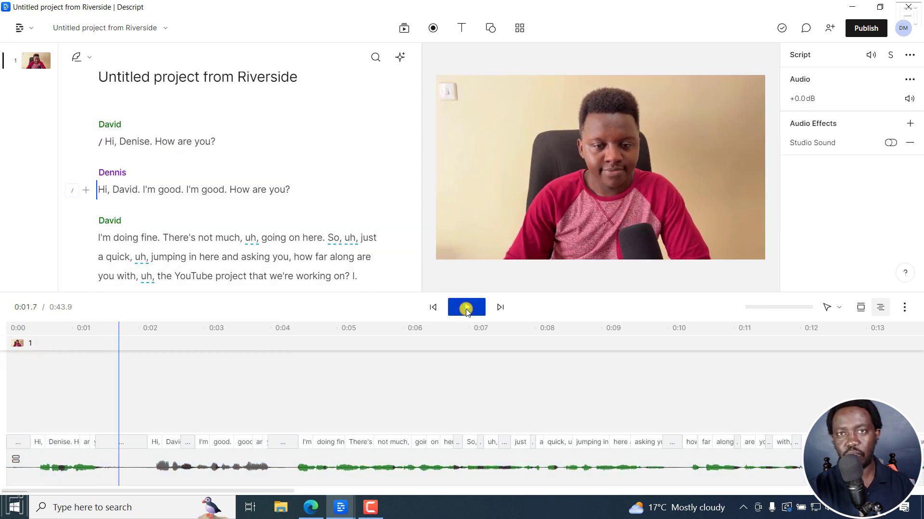
{"action": "left_click", "coordinate": [436, 308]}
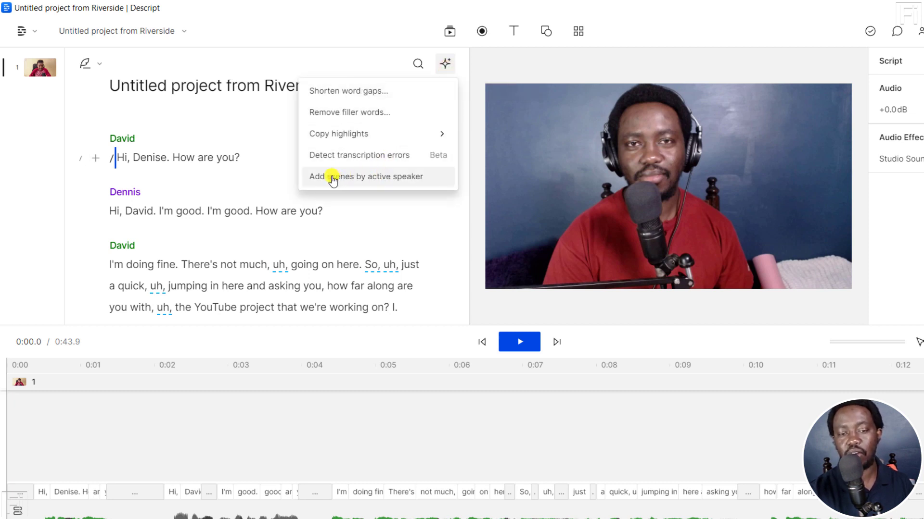
Step: Add scenes by active speaker and go through scenes 1 to 5 to inspect each one
{"action": "left_click", "coordinate": [374, 178]}
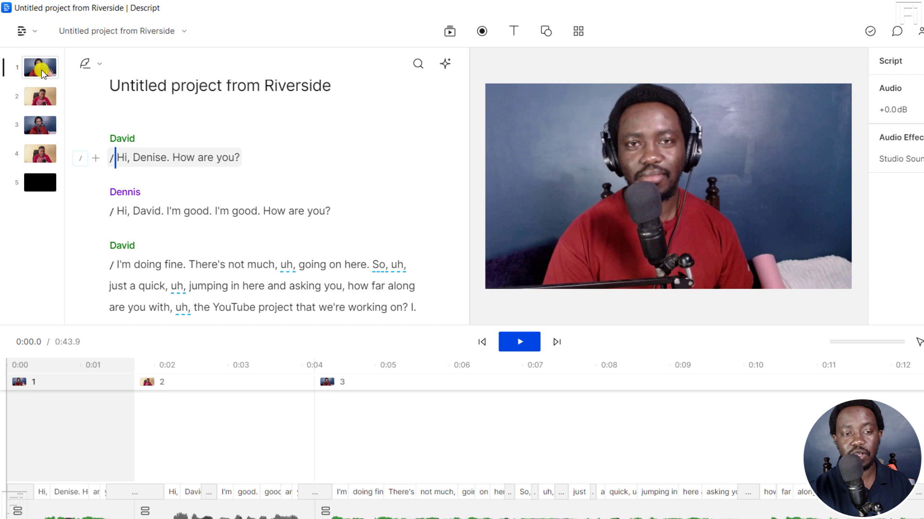
{"action": "left_click", "coordinate": [42, 72]}
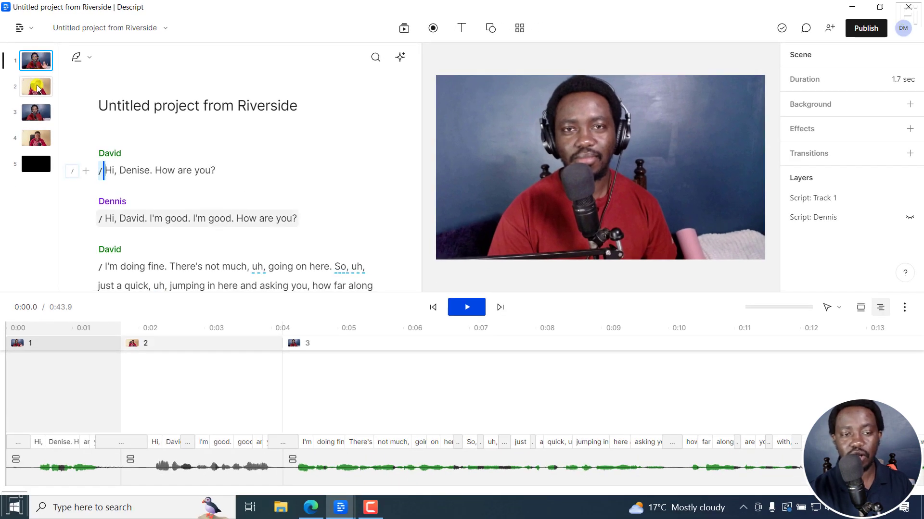
{"action": "left_click", "coordinate": [38, 89]}
{"action": "left_click", "coordinate": [39, 117]}
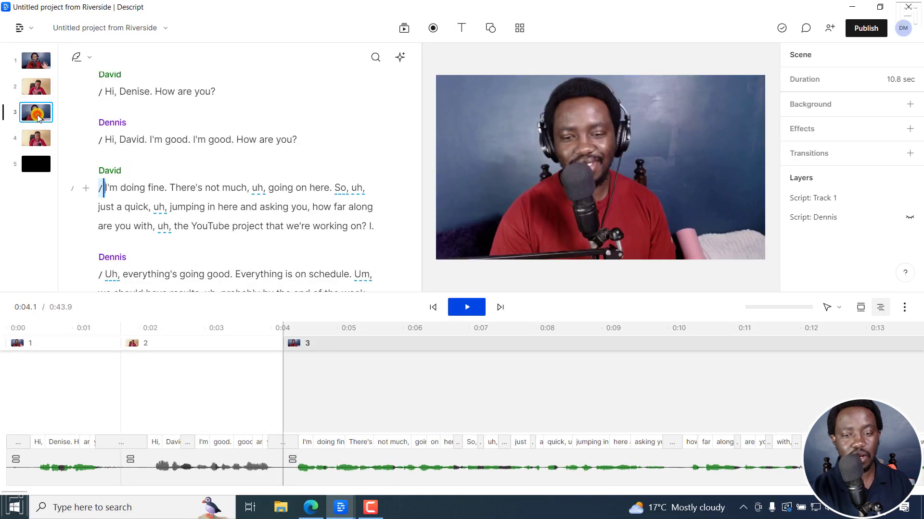
{"action": "left_click", "coordinate": [36, 138]}
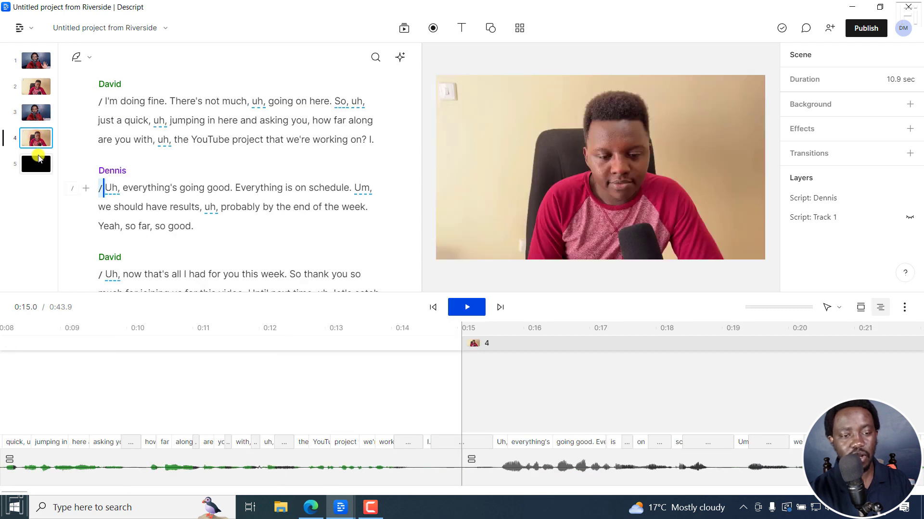
{"action": "left_click", "coordinate": [38, 165]}
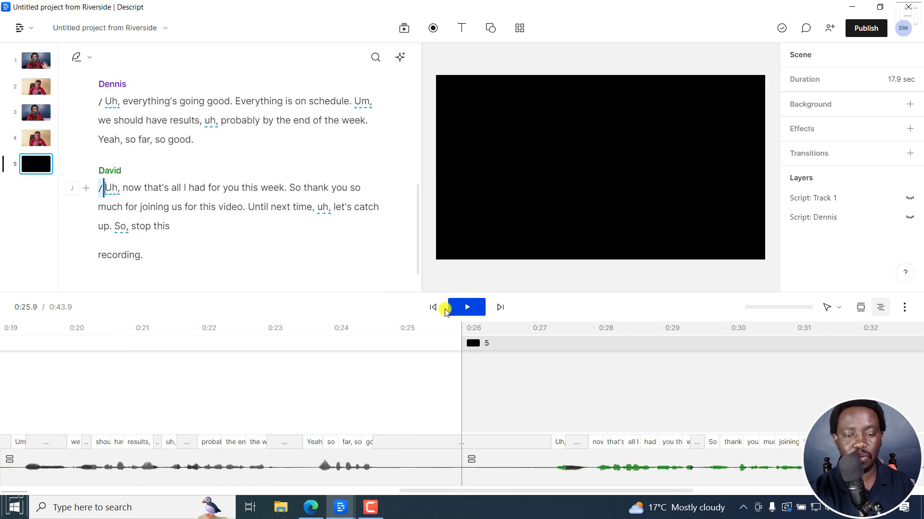
Step: Play the project from the start into scene 4 to check the camera switches between speakers
{"action": "left_click", "coordinate": [433, 307]}
{"action": "key", "text": "space"}
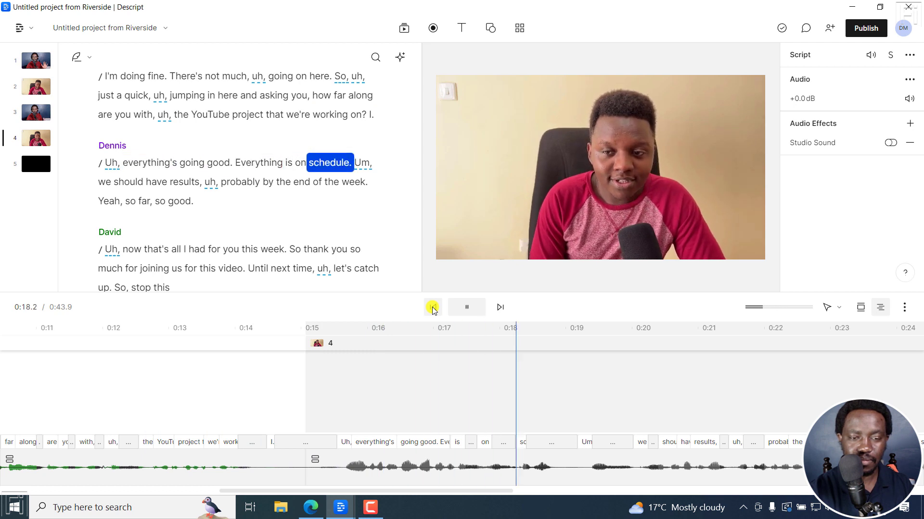
{"action": "key", "text": "space"}
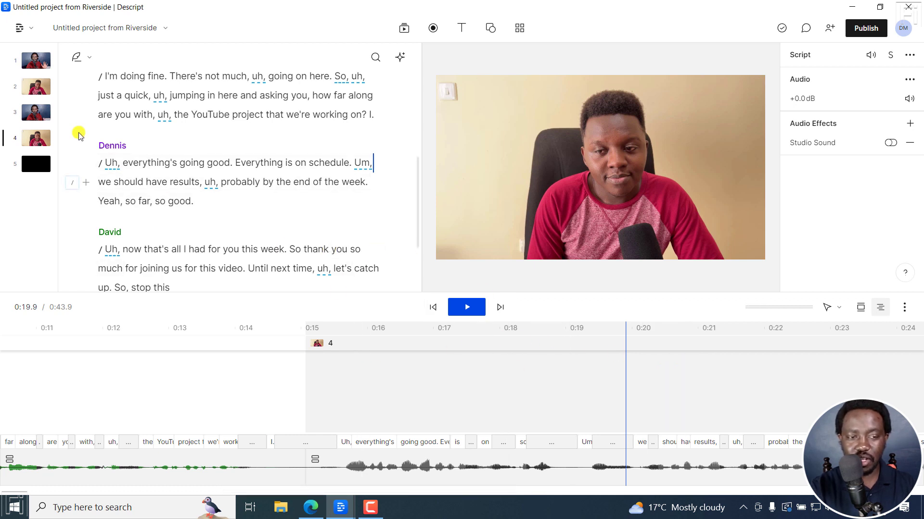
Step: Switch the multi-cam source of the visible video layer in scene 4 to Script: Track 1
{"action": "left_click", "coordinate": [42, 140]}
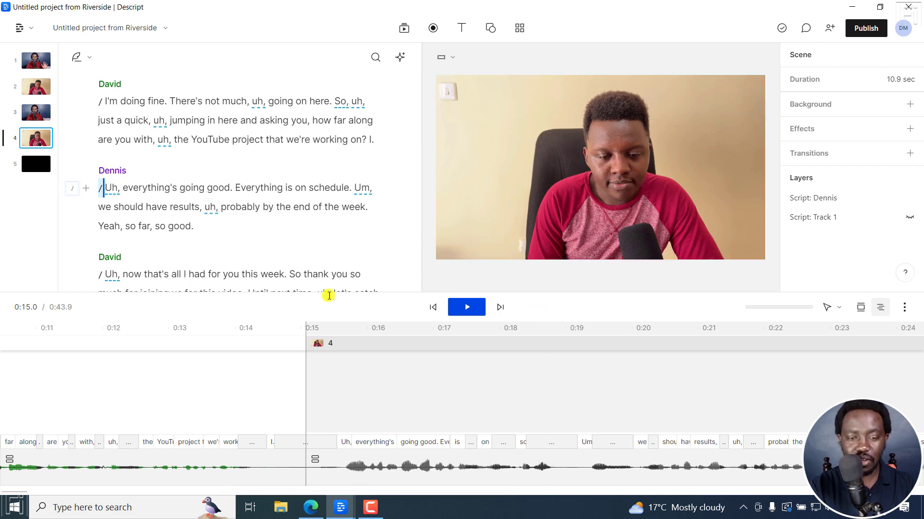
{"action": "left_click", "coordinate": [28, 144]}
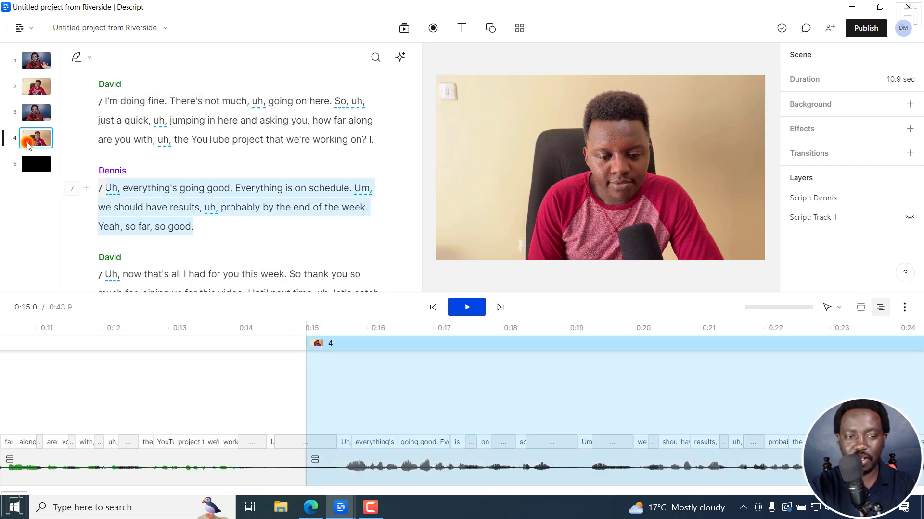
{"action": "left_click", "coordinate": [543, 170]}
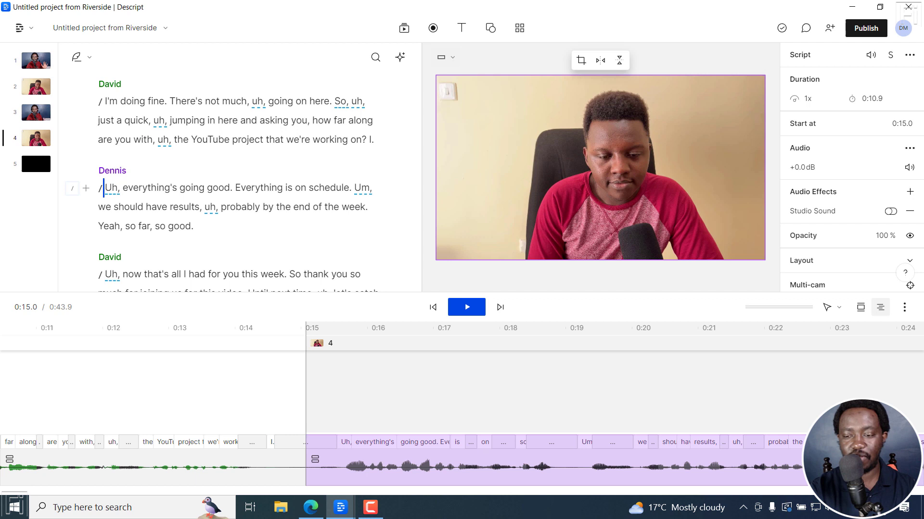
{"action": "left_click_drag", "start_coordinate": [920, 75], "coordinate": [920, 166]}
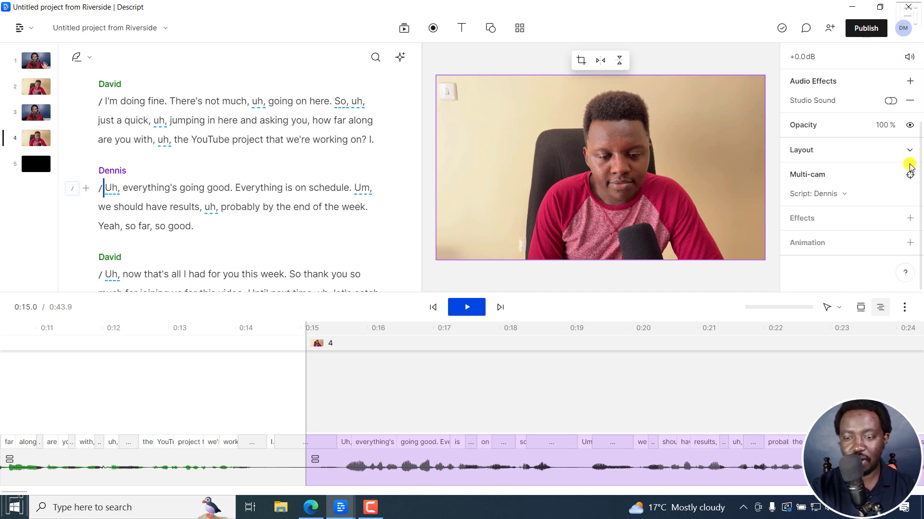
{"action": "left_click", "coordinate": [911, 174]}
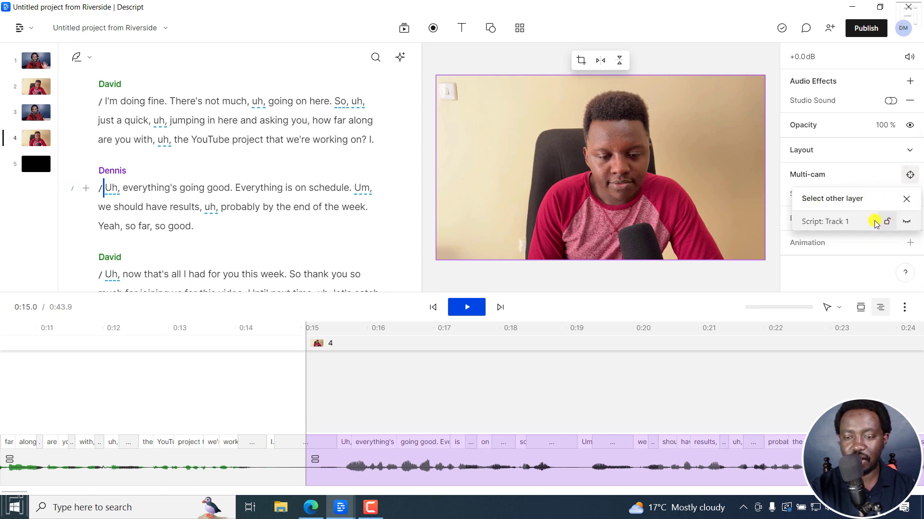
{"action": "left_click", "coordinate": [829, 177]}
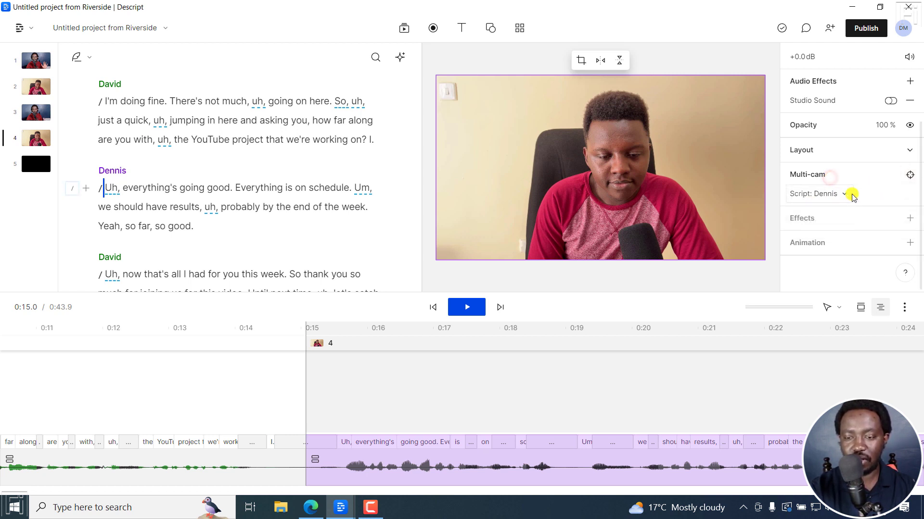
{"action": "left_click", "coordinate": [846, 194]}
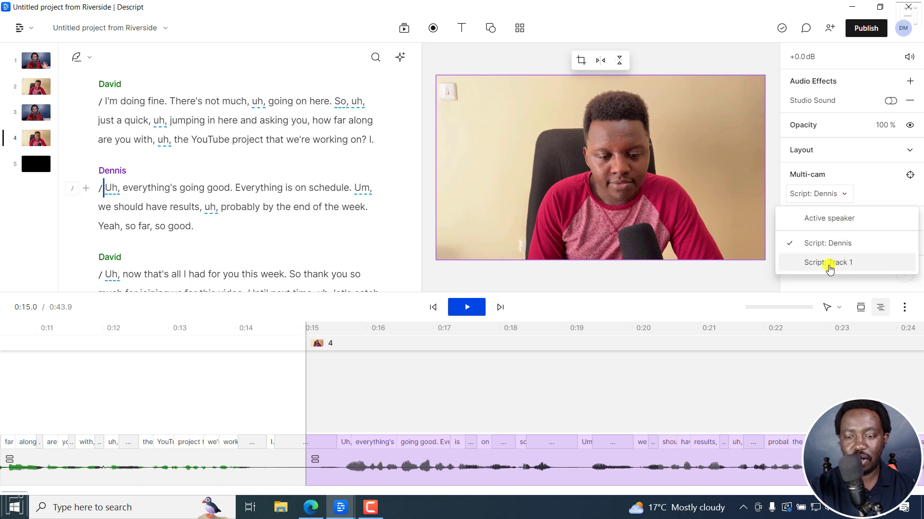
{"action": "left_click", "coordinate": [812, 264]}
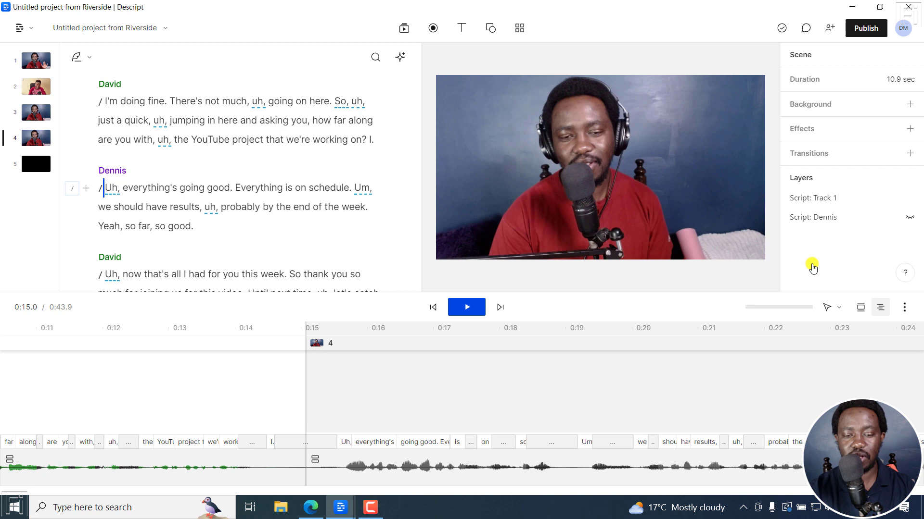
Step: Show the second speaker's hidden layer in scene 4 and enlarge it to fill the whole frame
{"action": "left_click", "coordinate": [910, 217]}
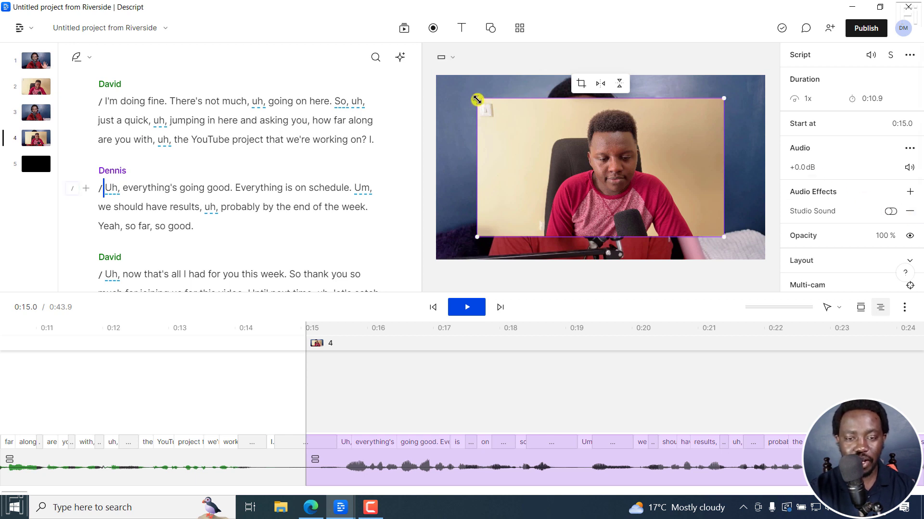
{"action": "left_click_drag", "start_coordinate": [477, 99], "coordinate": [439, 82]}
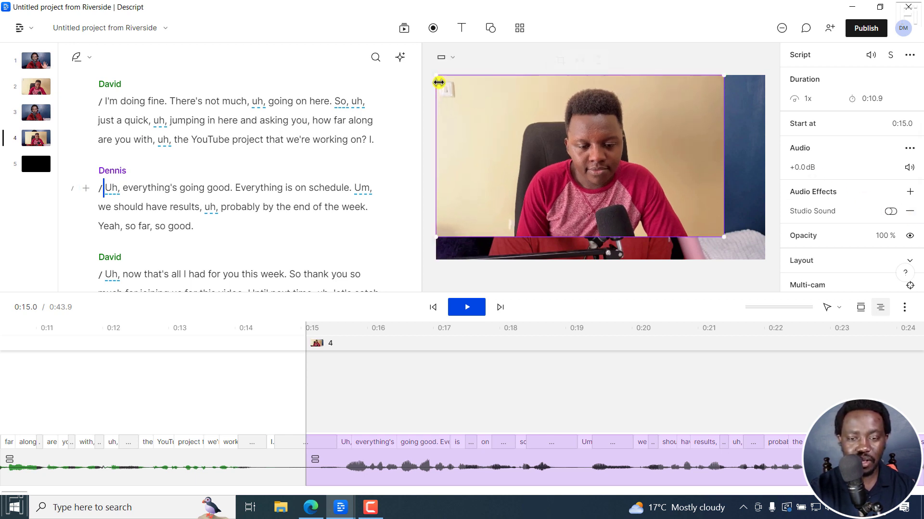
{"action": "left_click_drag", "start_coordinate": [724, 237], "coordinate": [759, 257]}
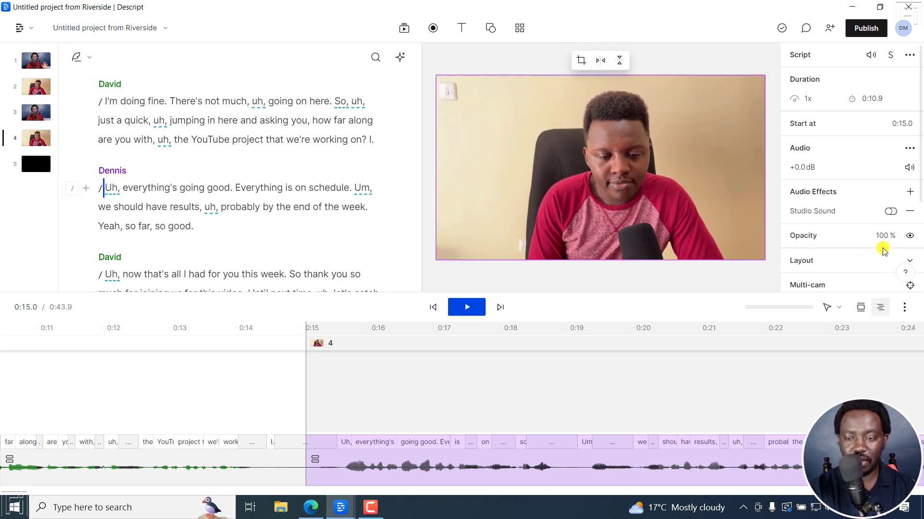
Step: Set the full-frame layer's multi-cam source to Script: Track 1 and reduce it to a cropped lower-left inset of about 637 by 540
{"action": "scroll", "coordinate": [904, 192], "scroll_direction": "down", "scroll_amount": 3}
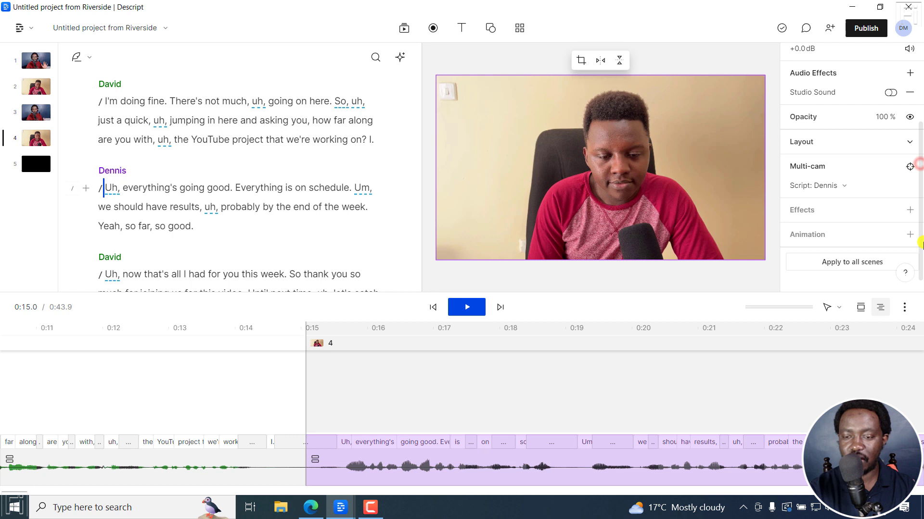
{"action": "left_click", "coordinate": [845, 180]}
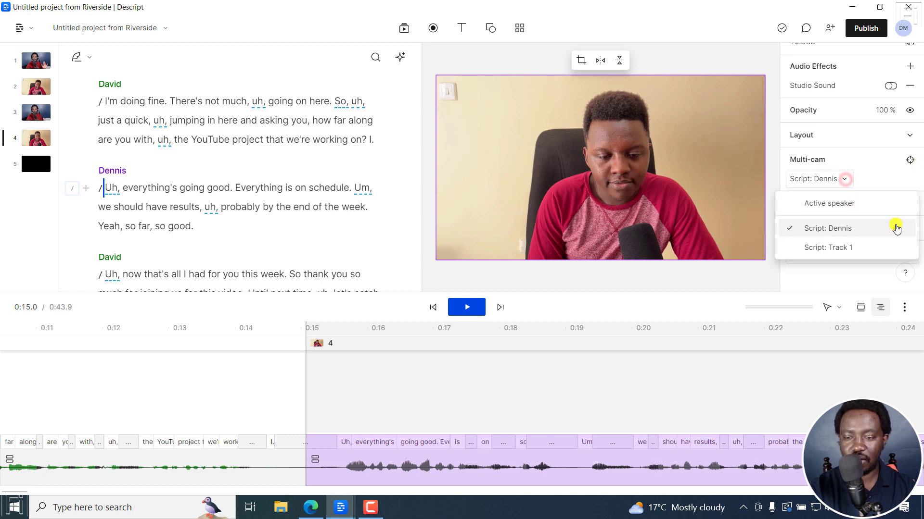
{"action": "left_click", "coordinate": [833, 247]}
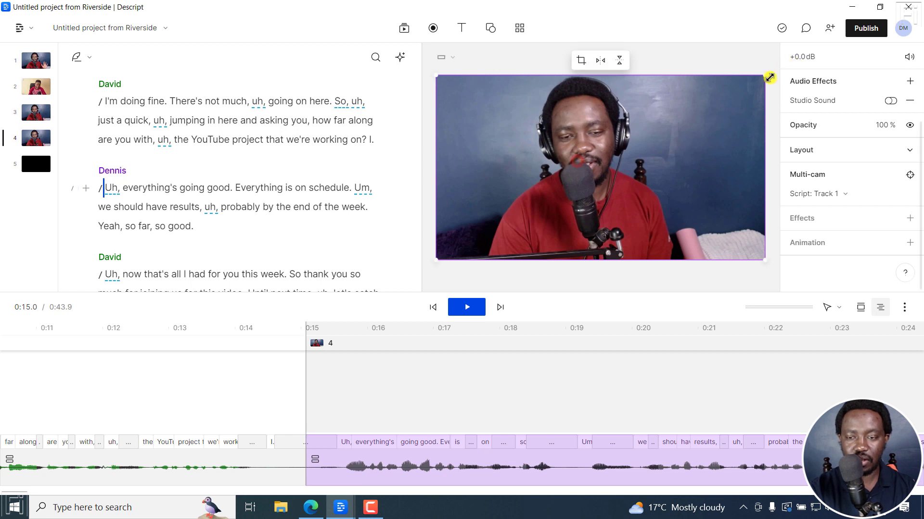
{"action": "left_click_drag", "start_coordinate": [768, 77], "coordinate": [605, 155]}
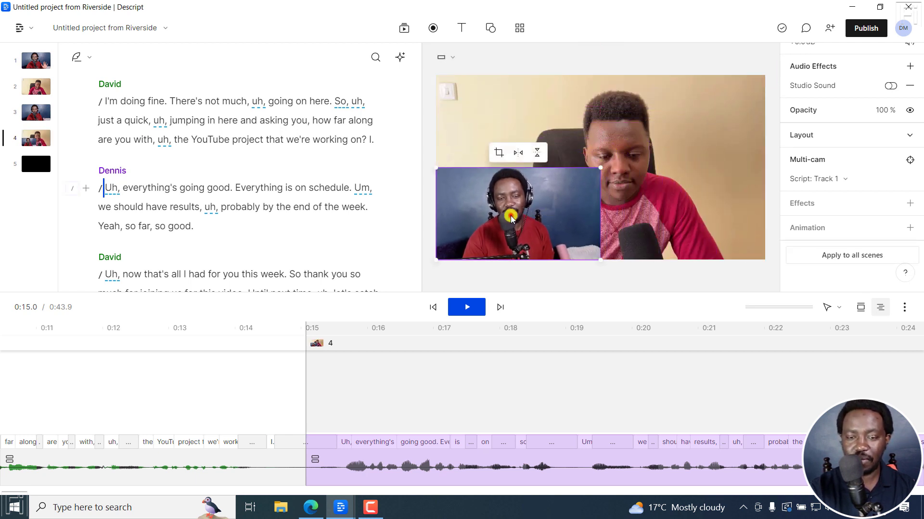
{"action": "left_click_drag", "start_coordinate": [599, 206], "coordinate": [544, 212]}
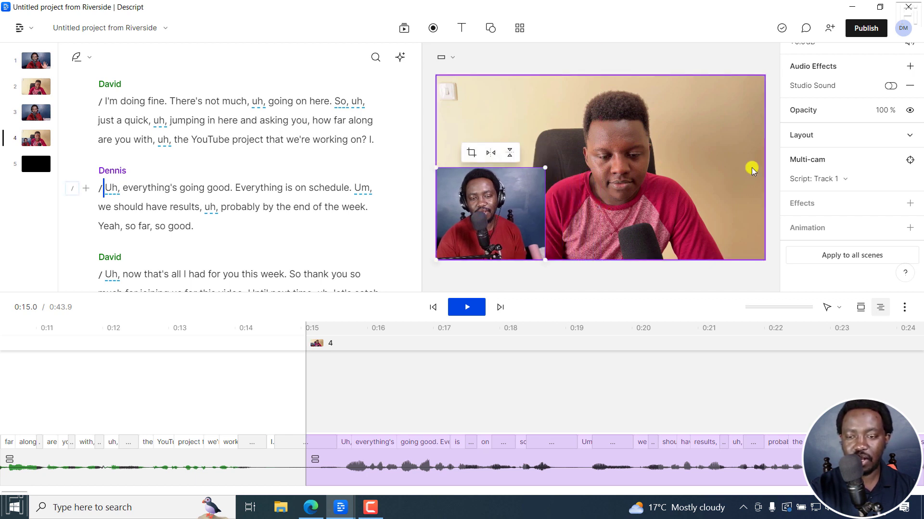
Step: Set the inset's corner radius to 385 and crop its width to about 528 to give it a nearly circular shape
{"action": "left_click", "coordinate": [909, 135]}
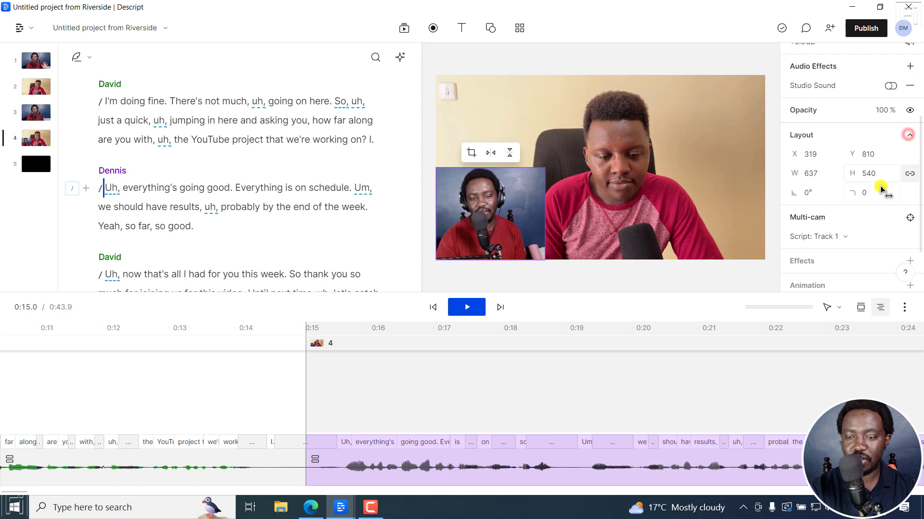
{"action": "left_click", "coordinate": [851, 193]}
{"action": "left_click_drag", "start_coordinate": [906, 198], "coordinate": [923, 199]}
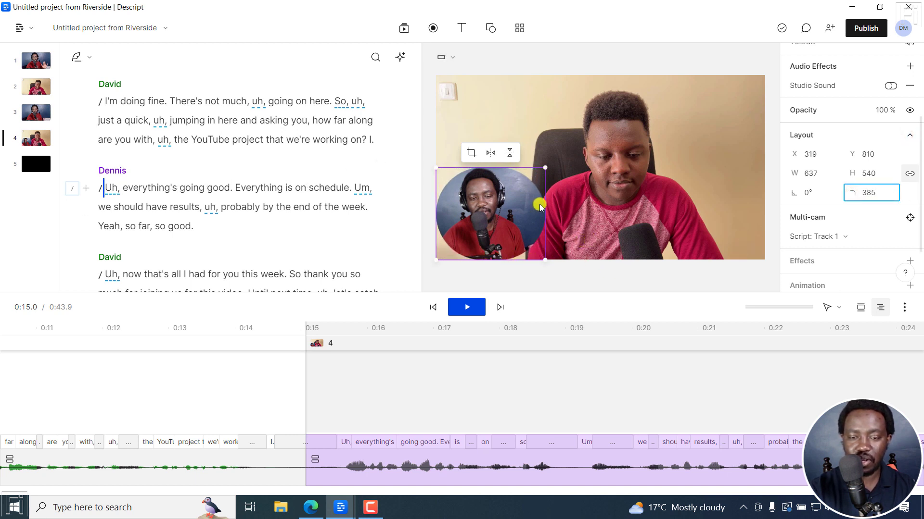
{"action": "left_click_drag", "start_coordinate": [539, 208], "coordinate": [526, 207]}
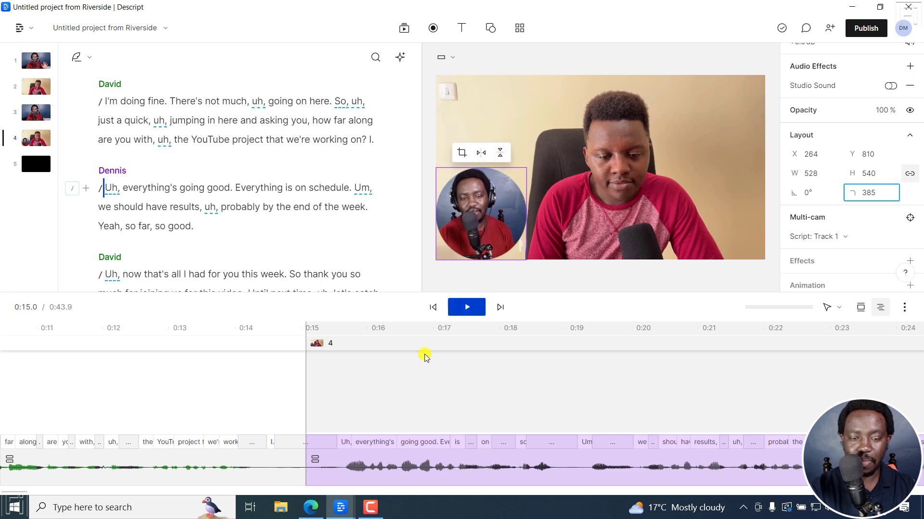
Step: Play scene 4 through into scene 5 to check the circular inset, and select scene 5
{"action": "left_click", "coordinate": [283, 328]}
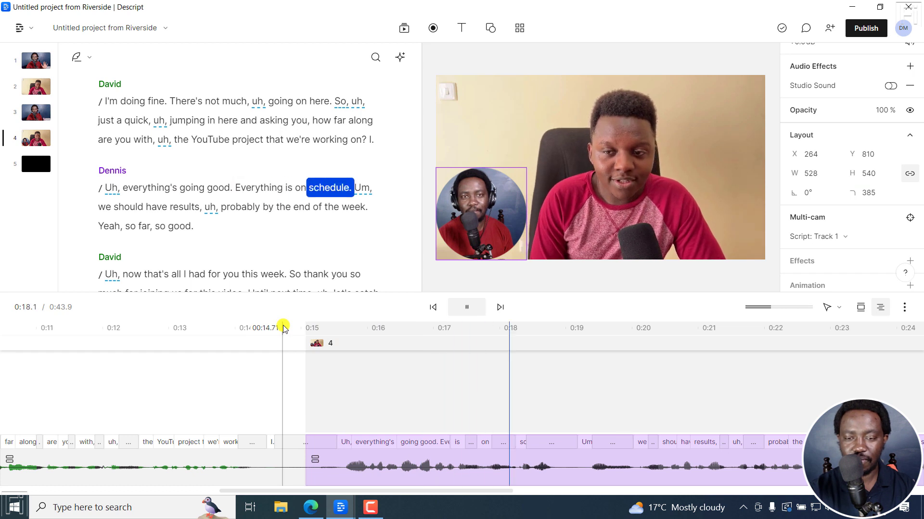
{"action": "key", "text": "space"}
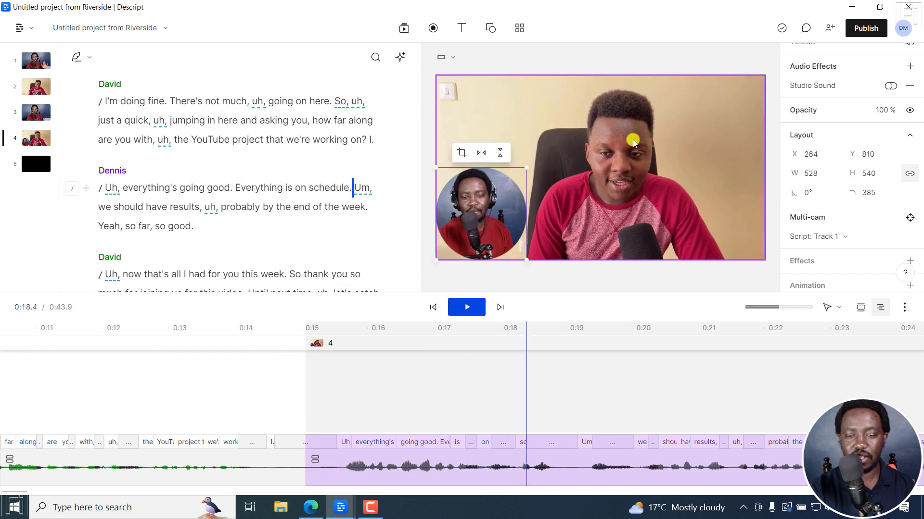
{"action": "left_click", "coordinate": [501, 209]}
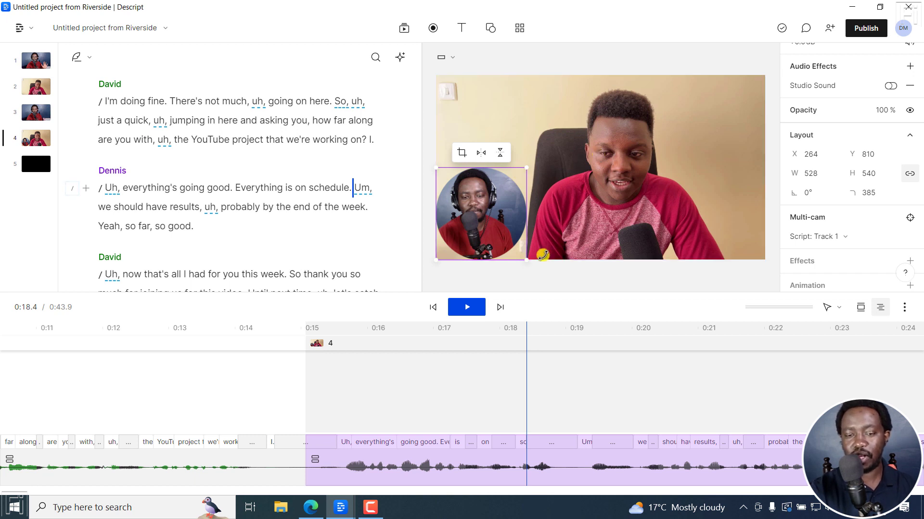
{"action": "key", "text": "space"}
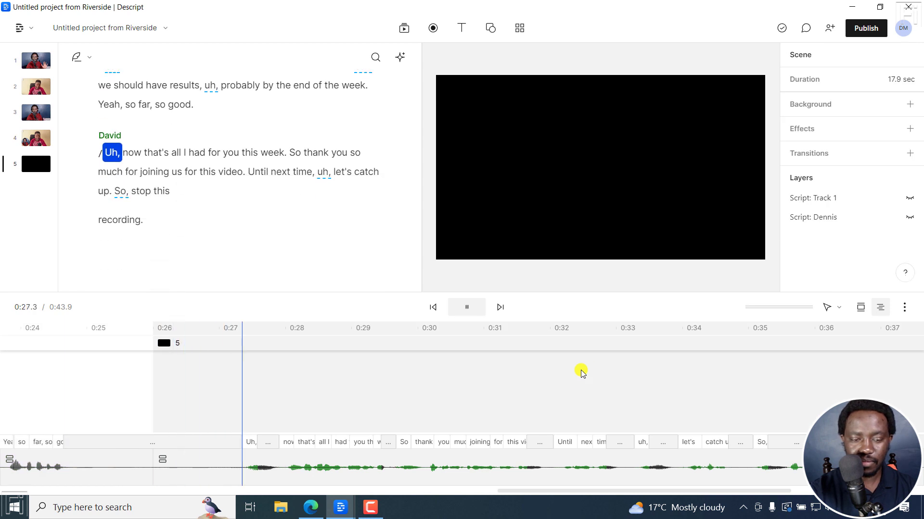
{"action": "key", "text": "space"}
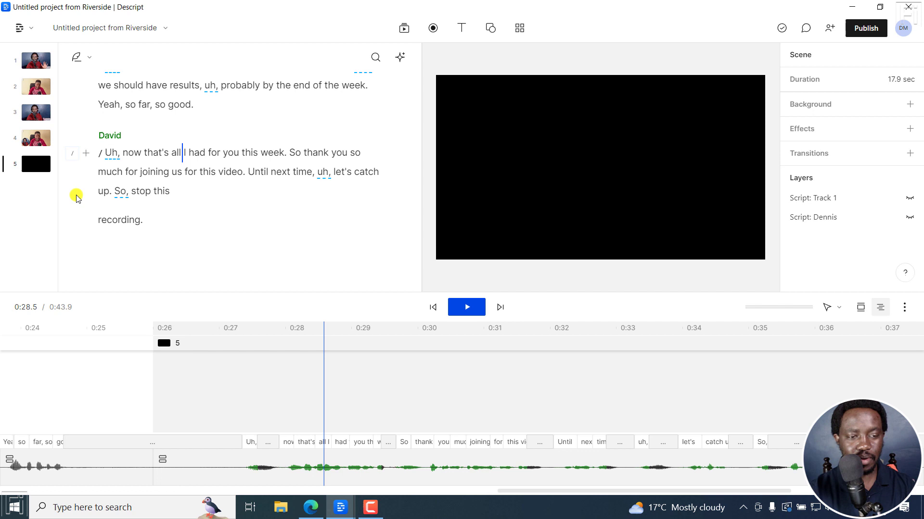
{"action": "left_click", "coordinate": [37, 165]}
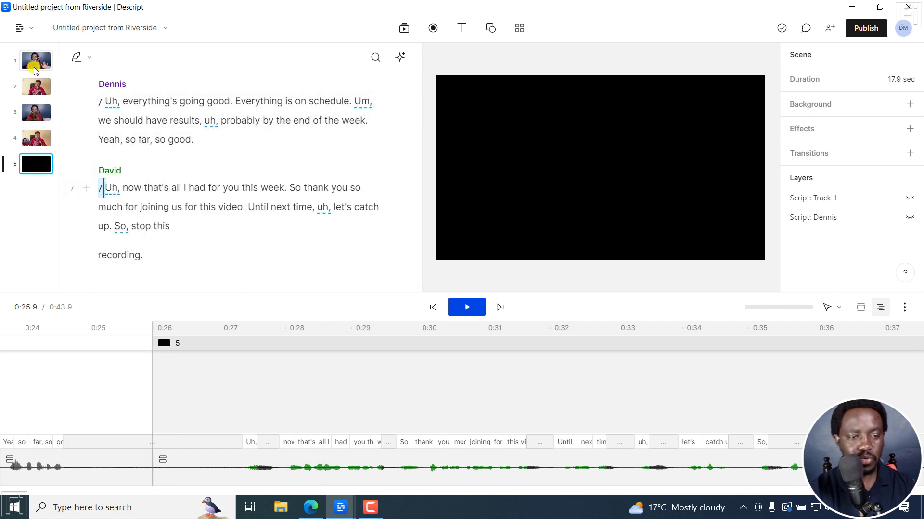
Step: Copy scene 3 and paste its layout onto the black scene 5 so the first speaker fills the frame
{"action": "left_click", "coordinate": [35, 113]}
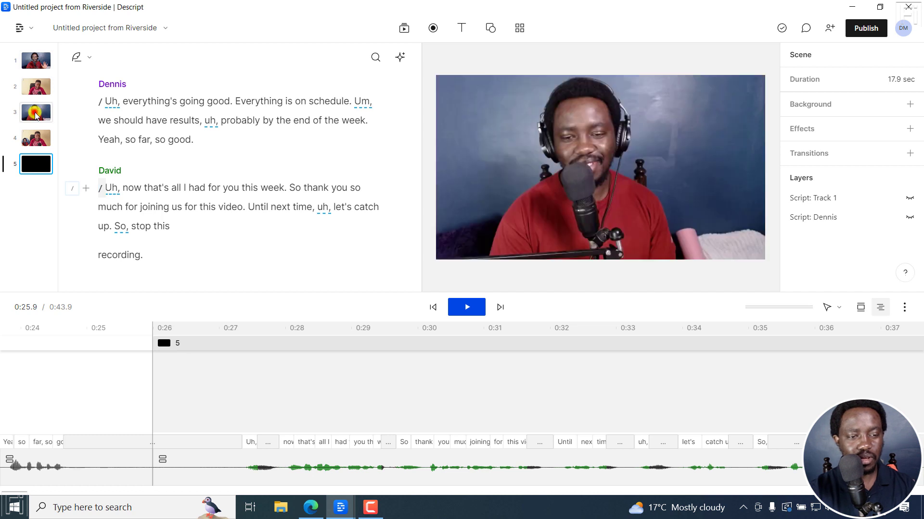
{"action": "right_click", "coordinate": [35, 115]}
{"action": "left_click", "coordinate": [63, 167]}
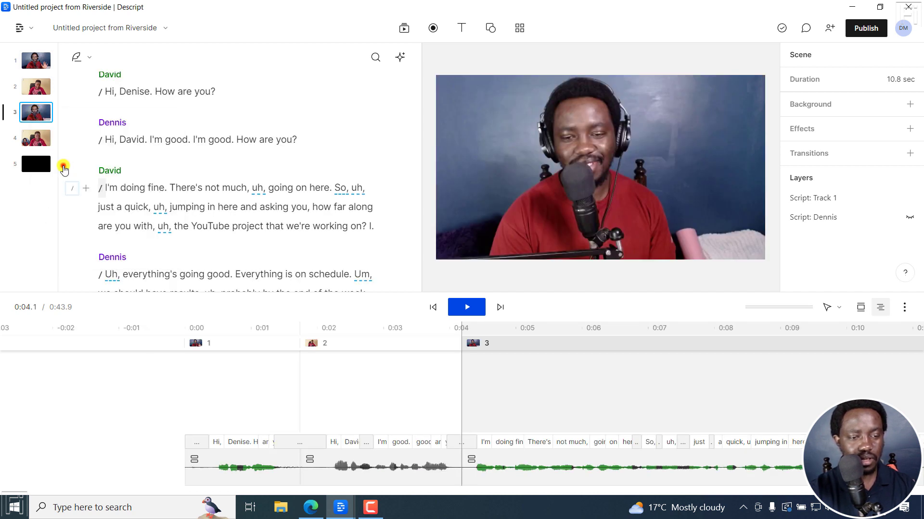
{"action": "left_click", "coordinate": [37, 166]}
{"action": "right_click", "coordinate": [36, 165]}
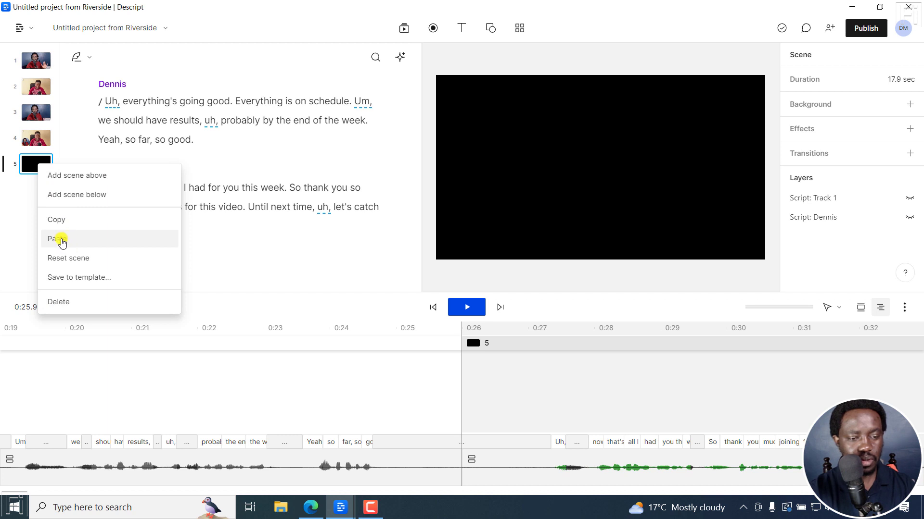
{"action": "left_click", "coordinate": [62, 239]}
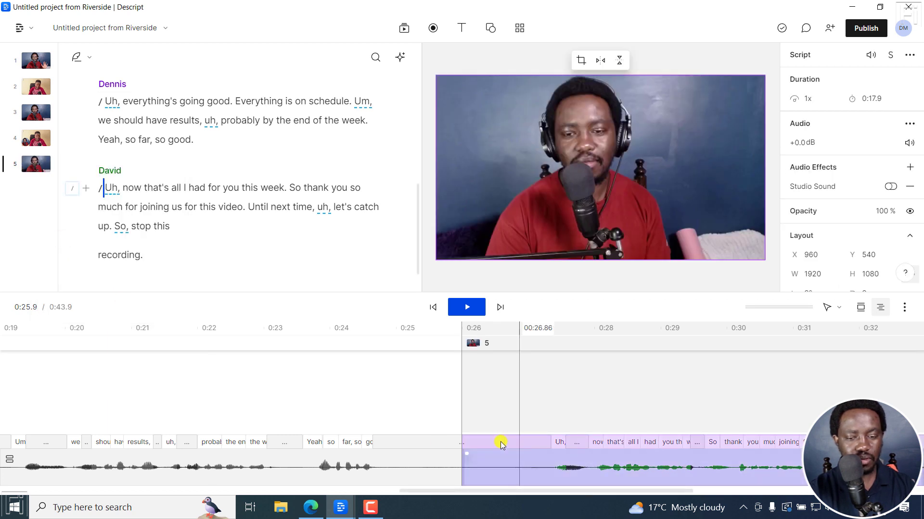
Step: Play from the end of scene 4 into scene 5 to check the pasted layout
{"action": "left_click", "coordinate": [409, 318]}
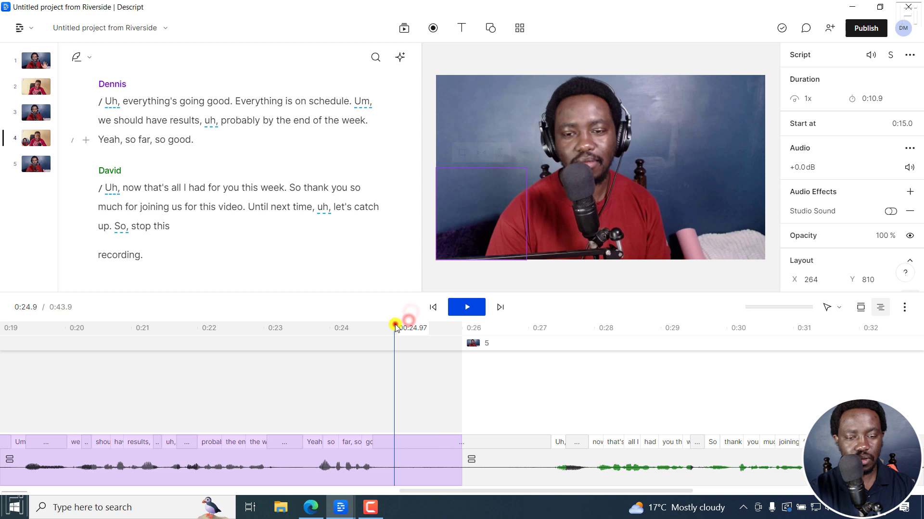
{"action": "key", "text": "space"}
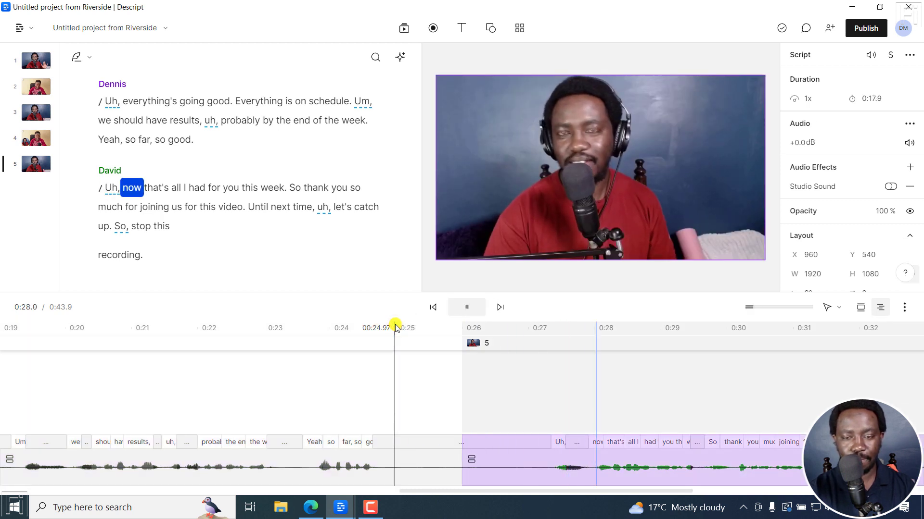
{"action": "key", "text": "space"}
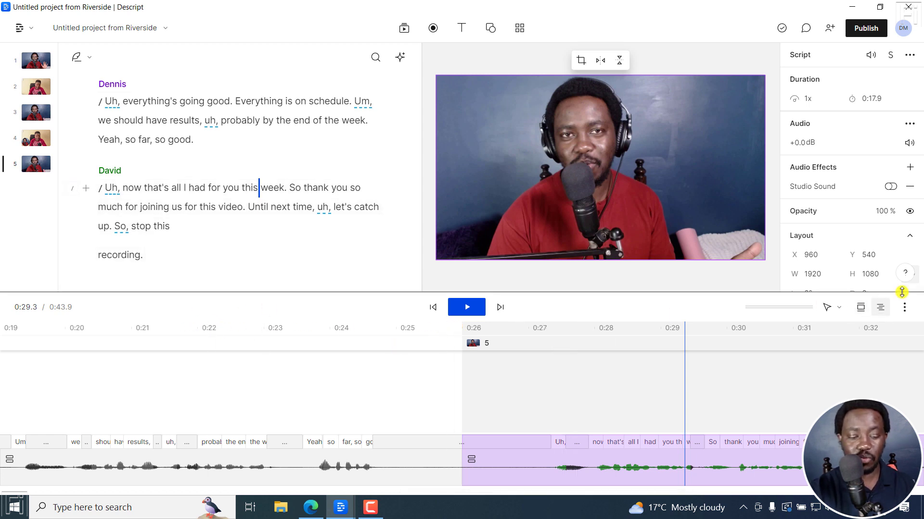
Step: View the whole sequence on the timeline and preview its start, scene 4 and scene 3
{"action": "scroll", "coordinate": [901, 292], "scroll_direction": "down", "scroll_amount": 5}
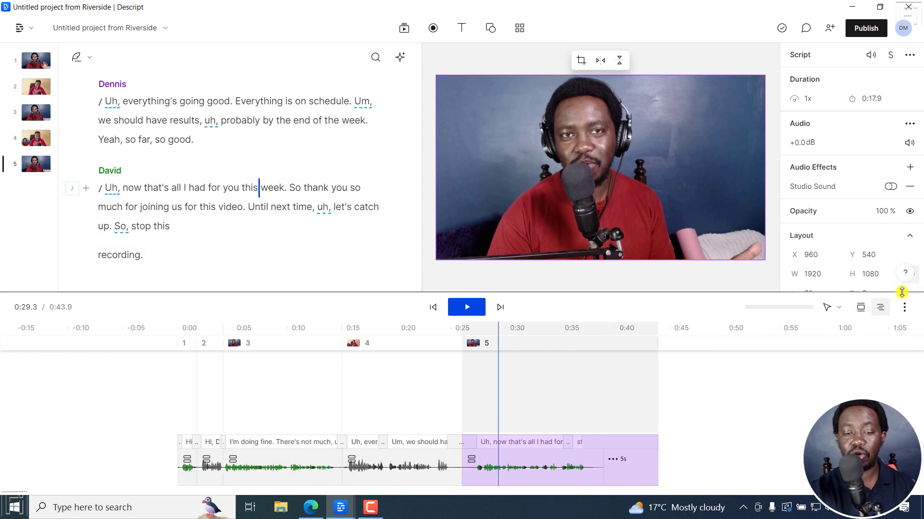
{"action": "left_click", "coordinate": [435, 307]}
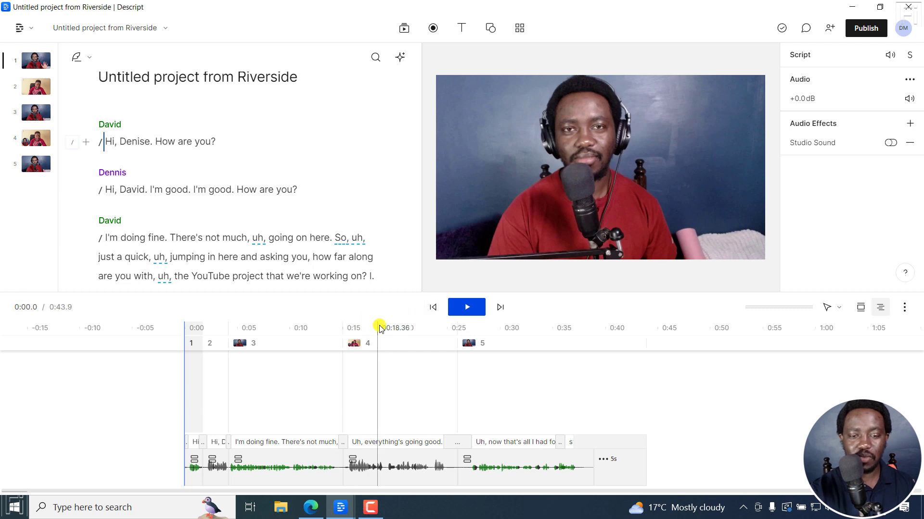
{"action": "left_click", "coordinate": [379, 395]}
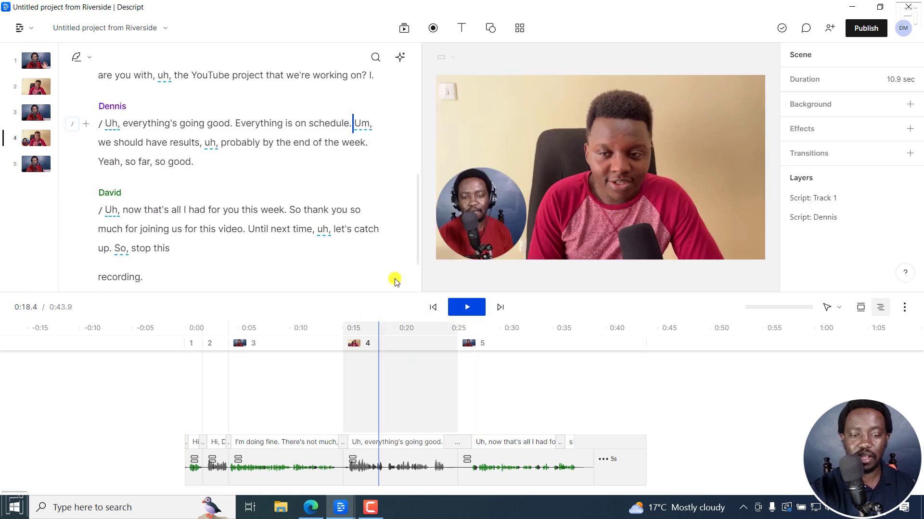
{"action": "left_click", "coordinate": [266, 328]}
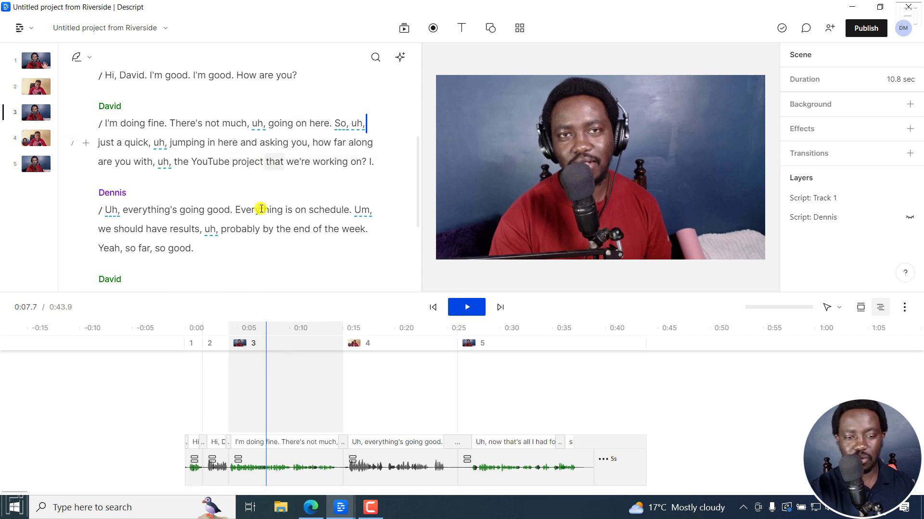
Step: Show the second speaker's hidden layer in scene 3 and enlarge it to fill the whole frame
{"action": "left_click", "coordinate": [35, 116]}
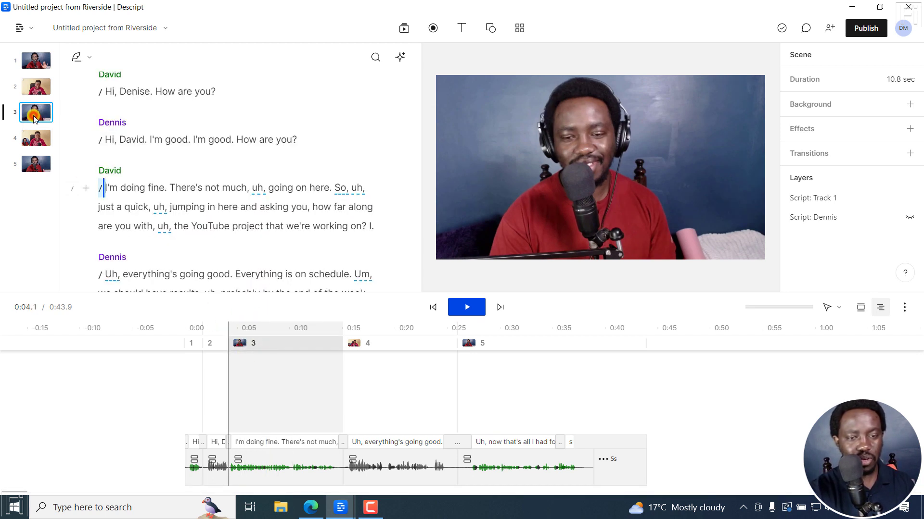
{"action": "left_click", "coordinate": [909, 219]}
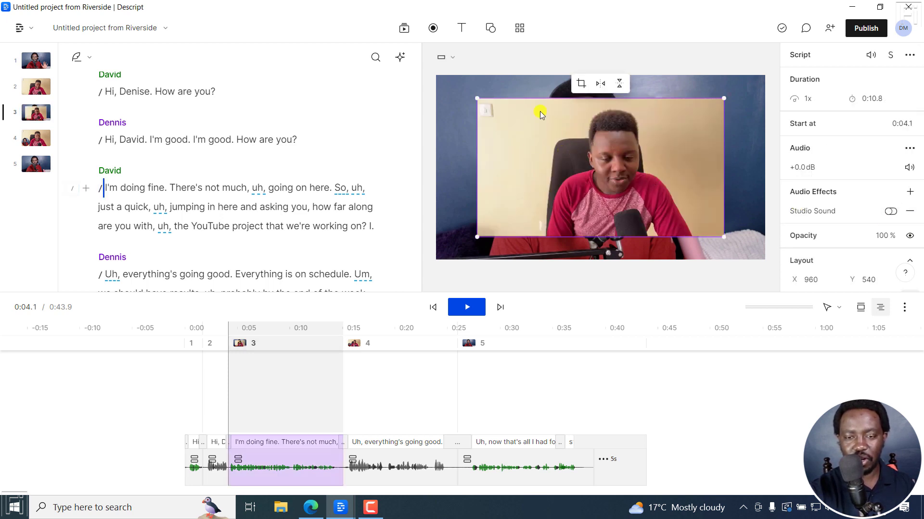
{"action": "left_click_drag", "start_coordinate": [477, 99], "coordinate": [436, 79]}
{"action": "left_click_drag", "start_coordinate": [722, 236], "coordinate": [764, 260]}
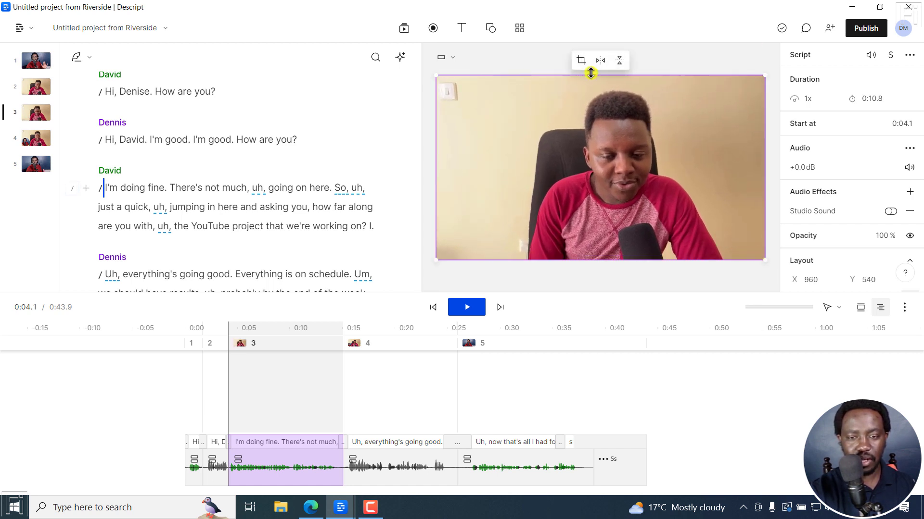
Step: Crop both sides of the second speaker's layer and move it against the frame's right edge, at about X 1350, Y 540
{"action": "left_click", "coordinate": [581, 60]}
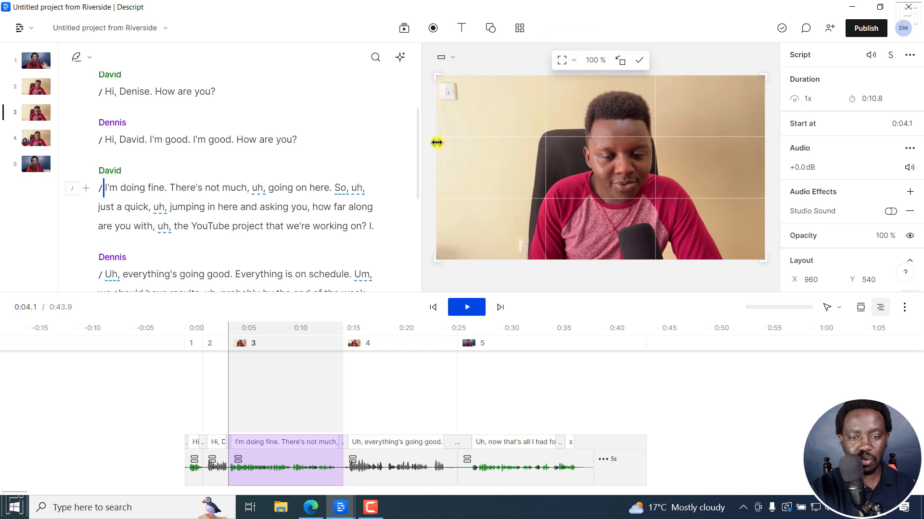
{"action": "left_click_drag", "start_coordinate": [437, 143], "coordinate": [523, 143]}
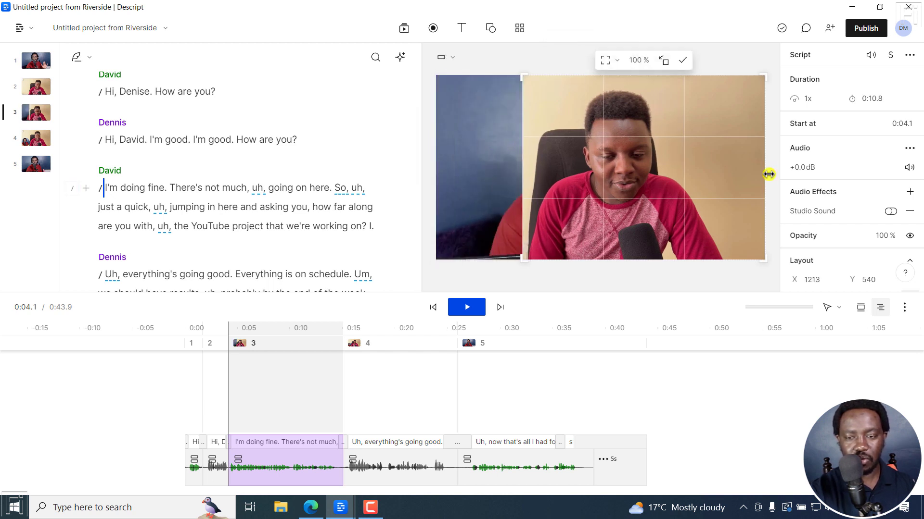
{"action": "left_click_drag", "start_coordinate": [769, 174], "coordinate": [717, 169]}
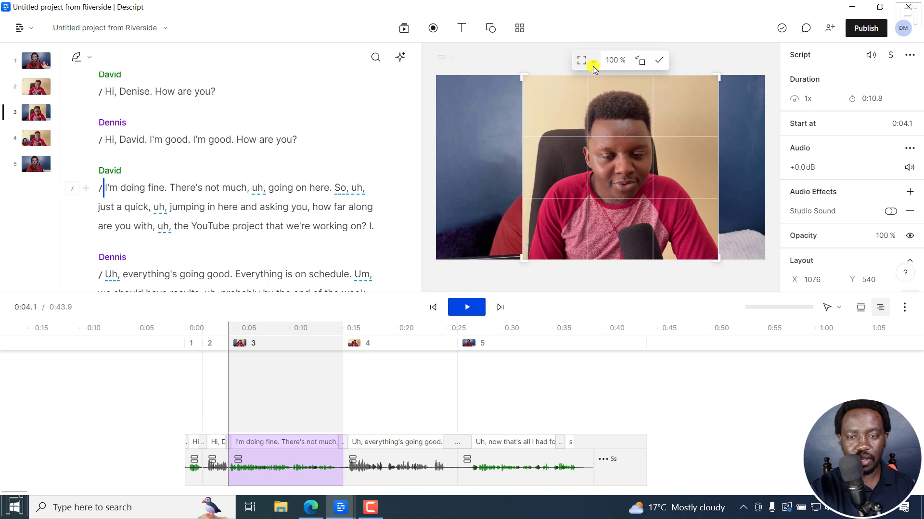
{"action": "left_click", "coordinate": [659, 60]}
{"action": "left_click_drag", "start_coordinate": [579, 129], "coordinate": [605, 129]}
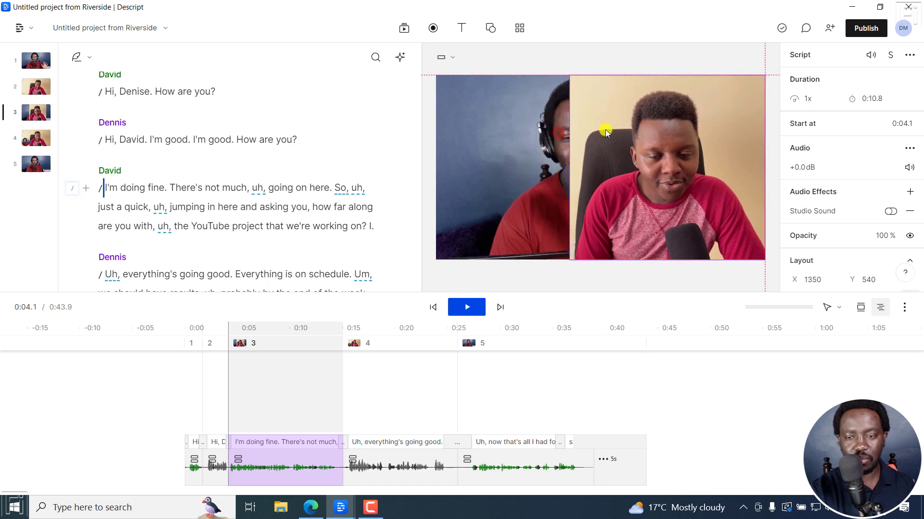
Step: Crop both sides of the first speaker's layer and place it in the frame's left half, at about X 467, Y 540
{"action": "left_click", "coordinate": [485, 138]}
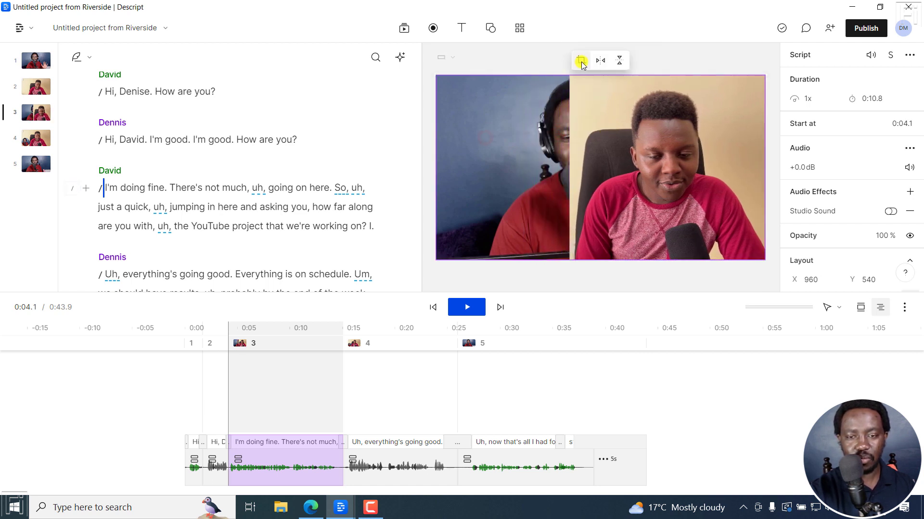
{"action": "left_click", "coordinate": [581, 60]}
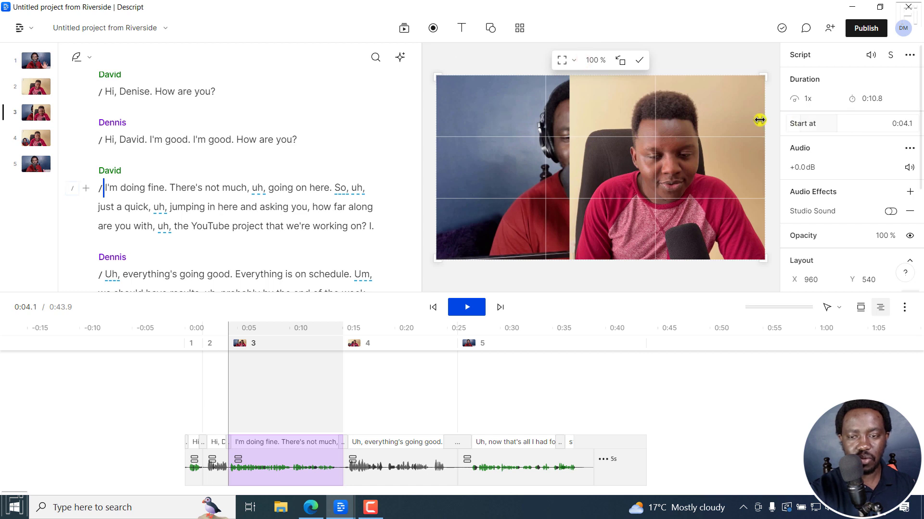
{"action": "left_click_drag", "start_coordinate": [767, 118], "coordinate": [667, 117]}
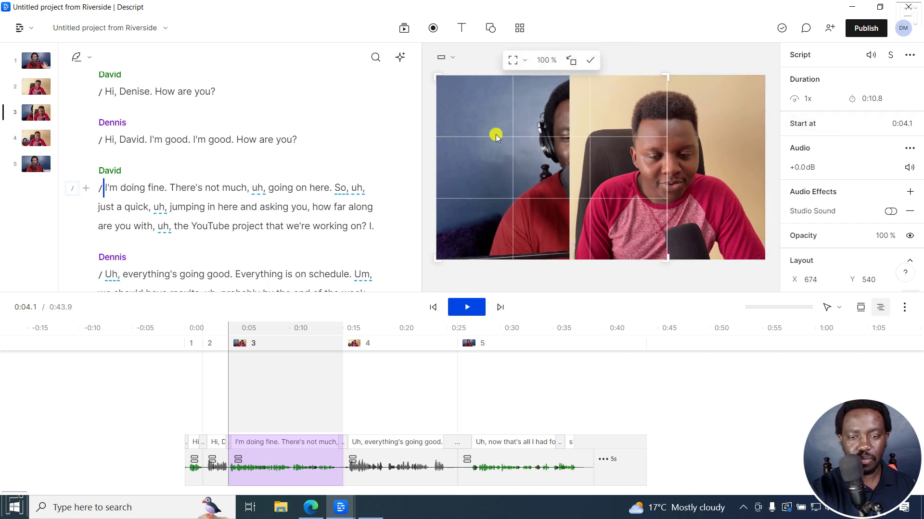
{"action": "left_click_drag", "start_coordinate": [441, 139], "coordinate": [507, 138]}
{"action": "left_click", "coordinate": [625, 60]}
{"action": "mouse_move", "coordinate": [611, 159]}
{"action": "left_mouse_down"}
{"action": "mouse_move", "coordinate": [532, 160]}
{"action": "mouse_move", "coordinate": [597, 154]}
{"action": "left_mouse_up"}
Step: Shrink the second speaker's layer and reposition it in the right half at about X 1452, Y 520, leaving a margin around it
{"action": "left_click", "coordinate": [661, 150]}
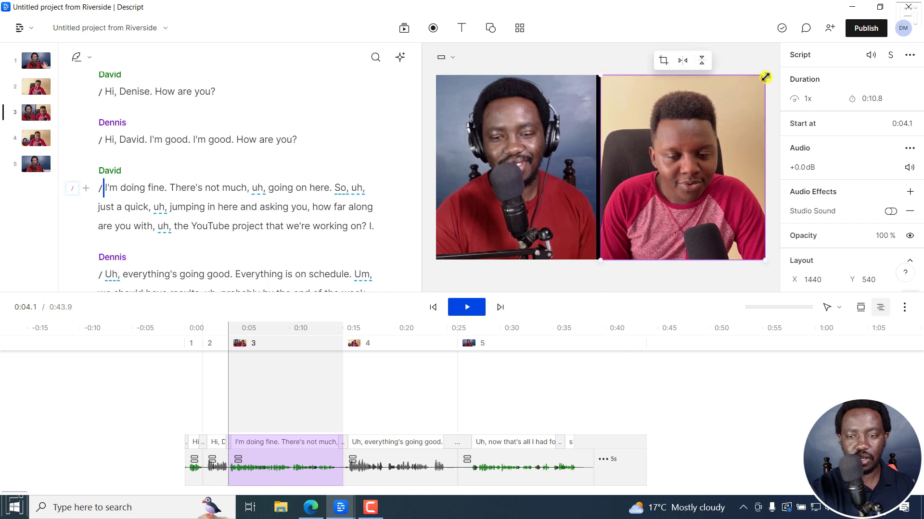
{"action": "left_click_drag", "start_coordinate": [767, 76], "coordinate": [746, 91]}
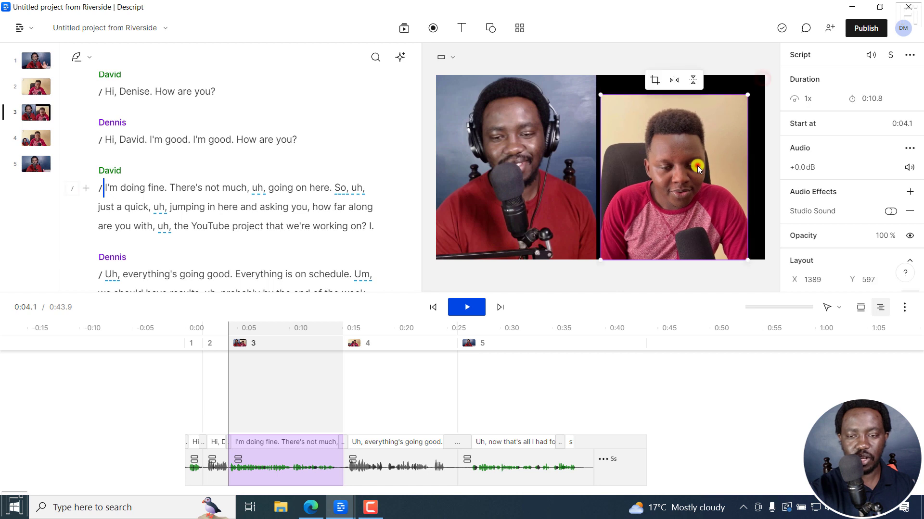
{"action": "left_click_drag", "start_coordinate": [697, 165], "coordinate": [706, 150]}
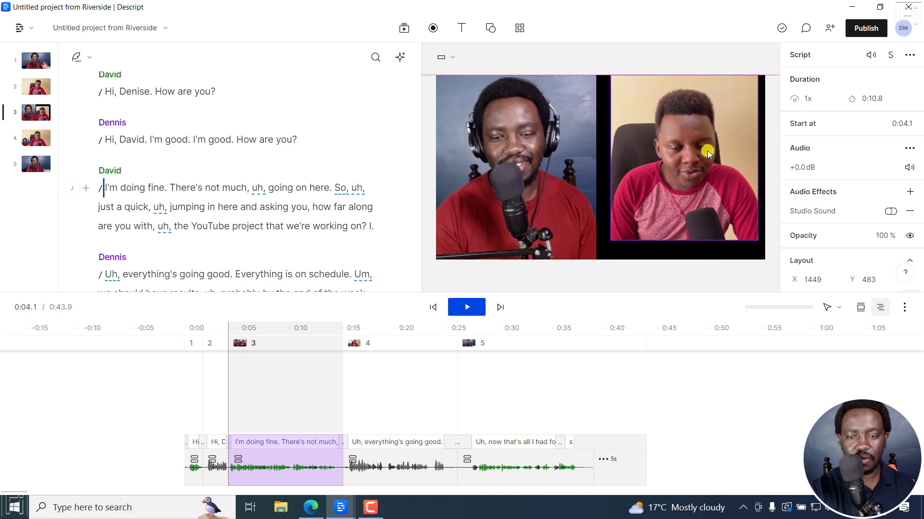
{"action": "left_click_drag", "start_coordinate": [707, 151], "coordinate": [703, 152]}
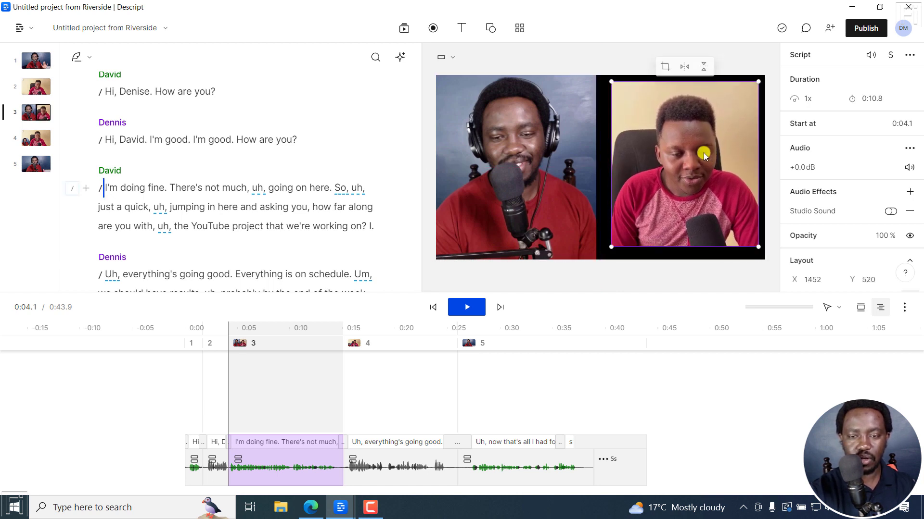
Step: Shrink the first speaker's layer to match and reposition it in the left half at about X 476, Y 520
{"action": "left_click", "coordinate": [581, 155]}
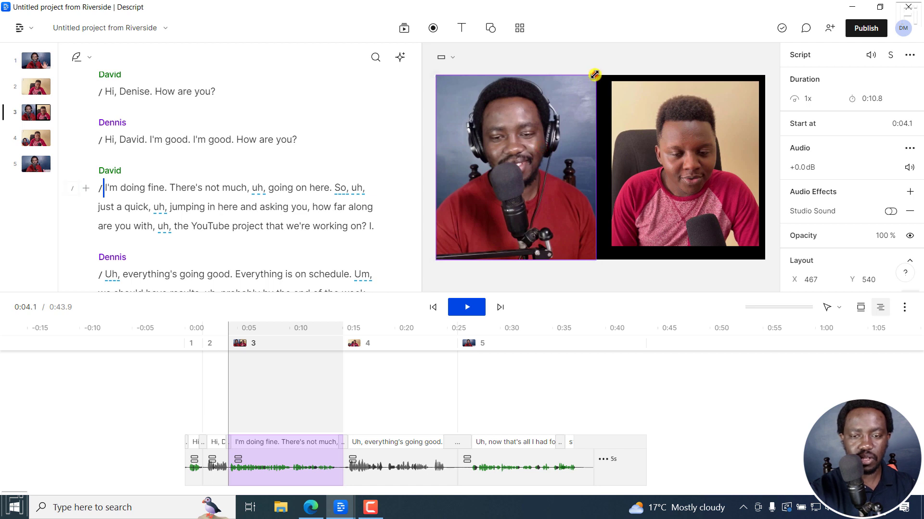
{"action": "left_click_drag", "start_coordinate": [595, 75], "coordinate": [571, 98]}
{"action": "left_click_drag", "start_coordinate": [520, 159], "coordinate": [524, 145]}
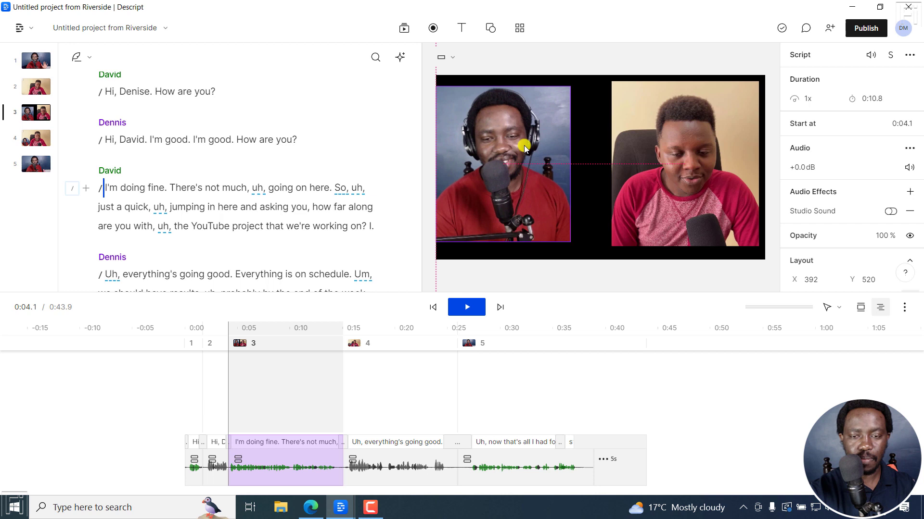
{"action": "left_click_drag", "start_coordinate": [571, 86], "coordinate": [580, 83]}
{"action": "left_click_drag", "start_coordinate": [523, 129], "coordinate": [524, 139]}
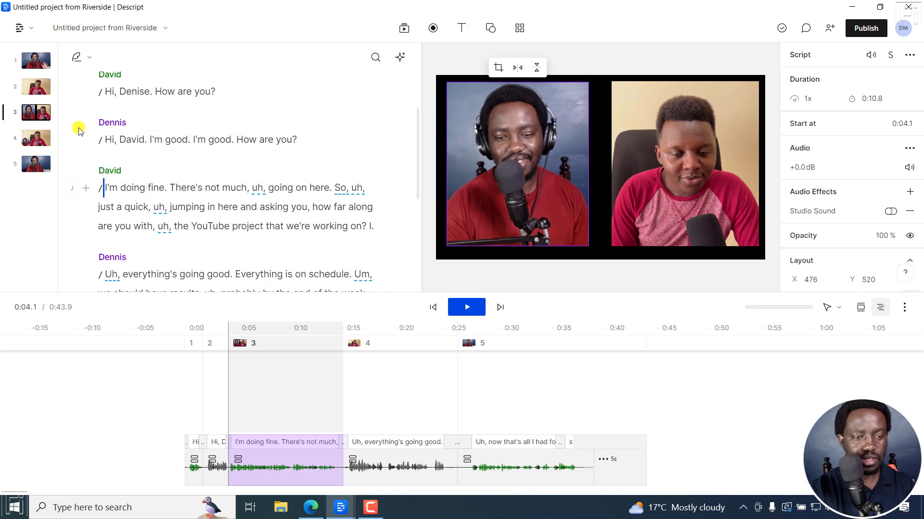
{"action": "left_click", "coordinate": [34, 112]}
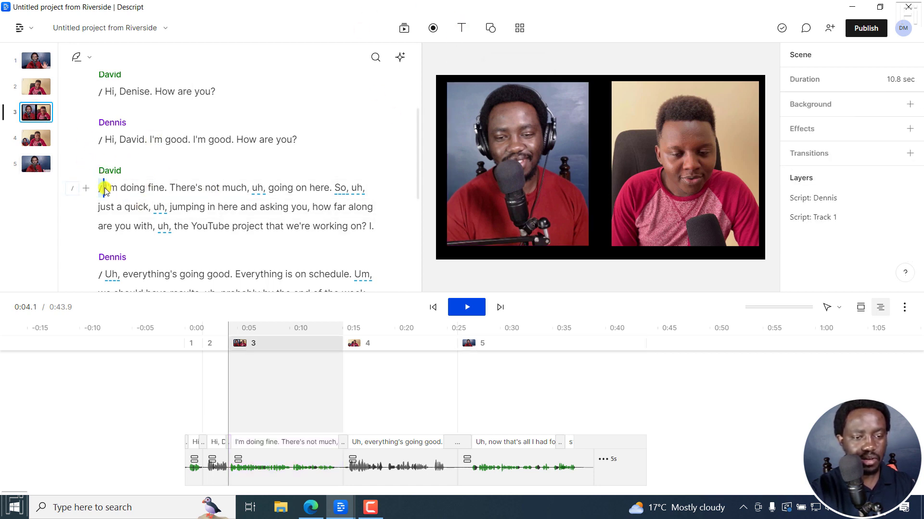
{"action": "left_click_drag", "start_coordinate": [104, 189], "coordinate": [205, 206]}
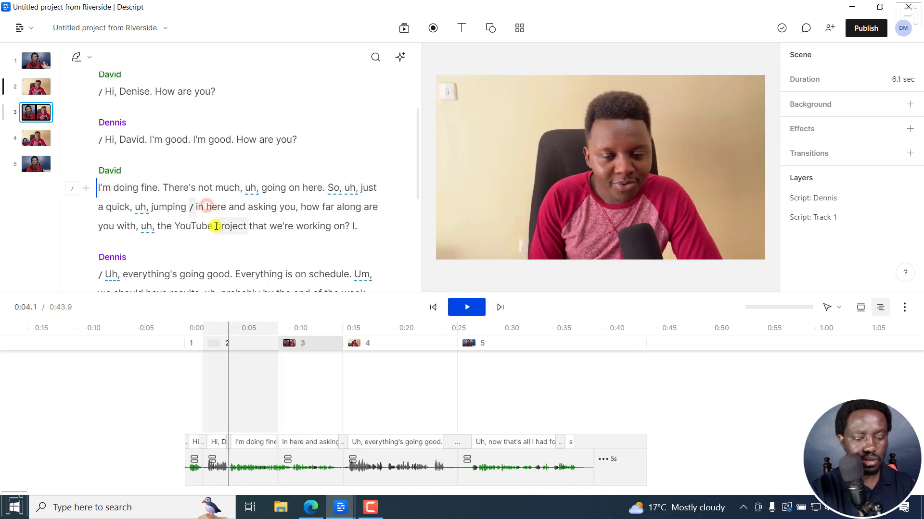
{"action": "key", "text": "ctrl+z"}
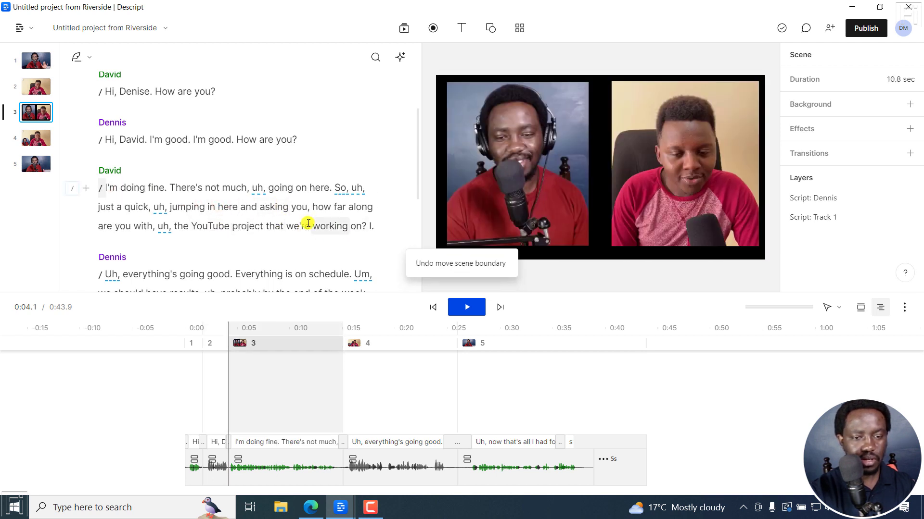
Step: Select the whole scene 3 passage in the script and add a stock background video from the media library to it
{"action": "left_click_drag", "start_coordinate": [381, 230], "coordinate": [104, 188]}
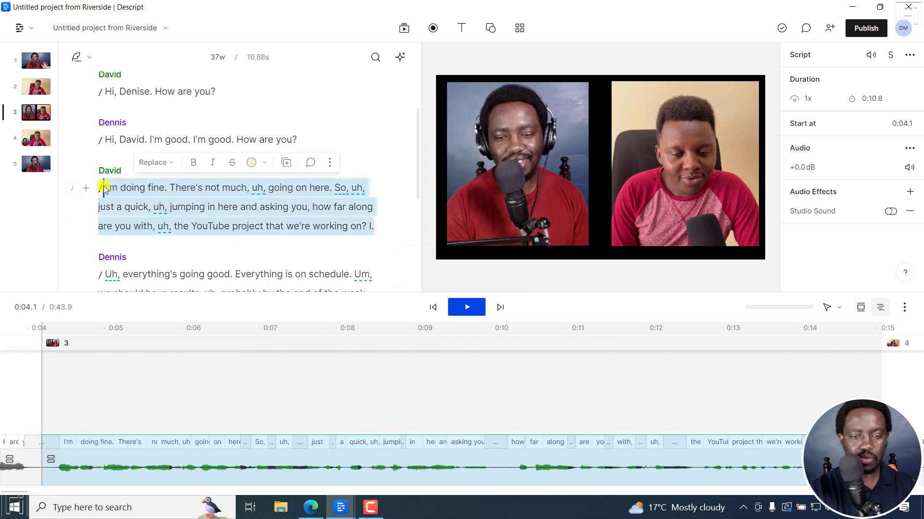
{"action": "left_click", "coordinate": [404, 27]}
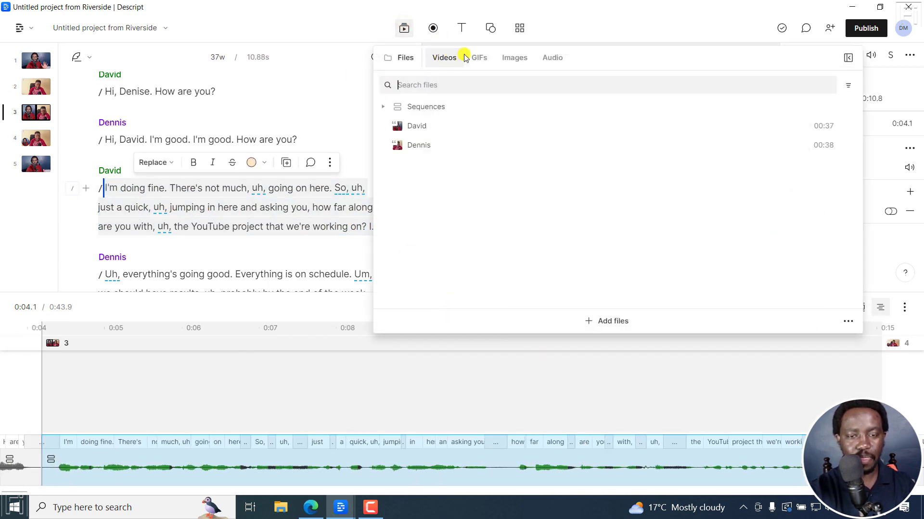
{"action": "left_click", "coordinate": [442, 58]}
{"action": "left_click", "coordinate": [460, 105]}
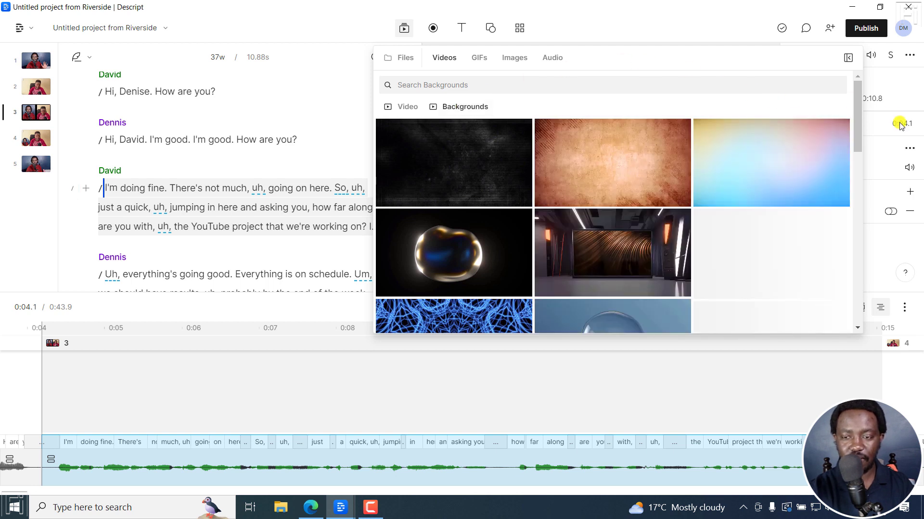
{"action": "left_click_drag", "start_coordinate": [859, 98], "coordinate": [845, 187]}
{"action": "left_click_drag", "start_coordinate": [625, 196], "coordinate": [178, 199]}
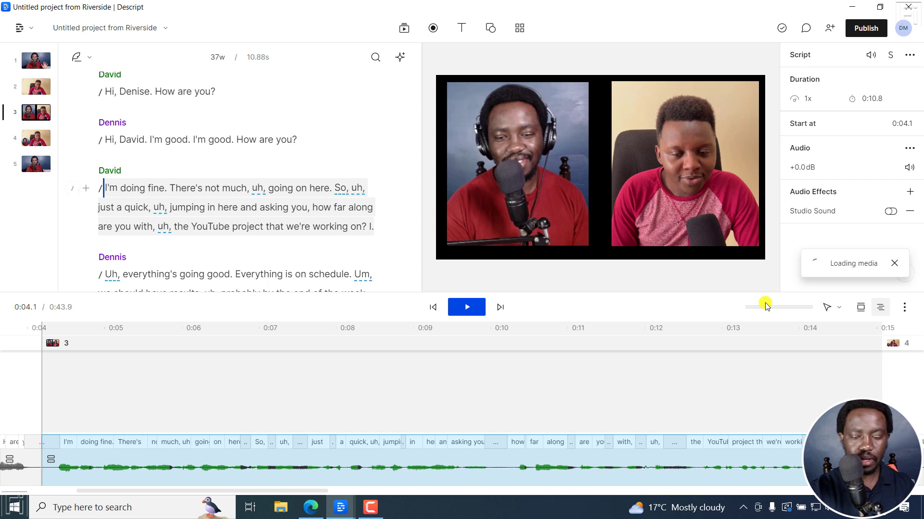
Step: Send the stock background video layer in scene 3 to the back, behind both speakers
{"action": "scroll", "coordinate": [765, 306], "scroll_direction": "down", "scroll_amount": 3}
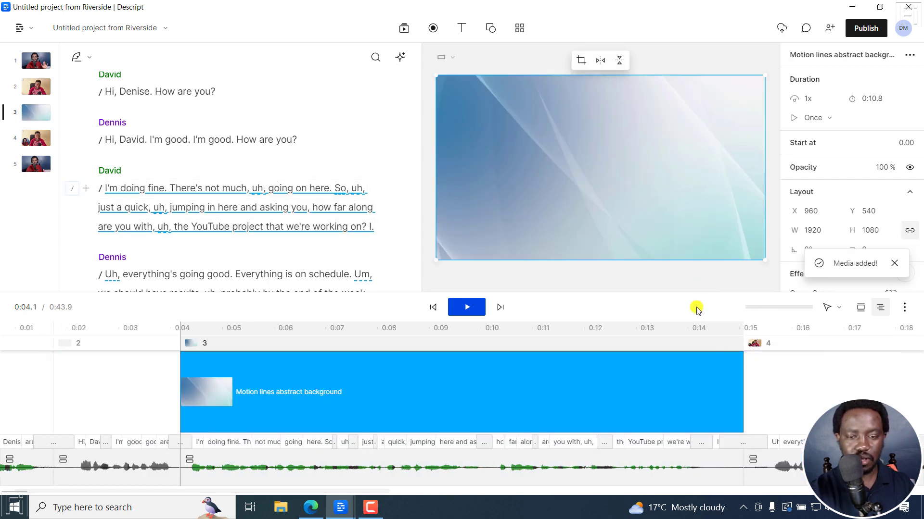
{"action": "right_click", "coordinate": [633, 122]}
{"action": "mouse_move", "coordinate": [689, 154]}
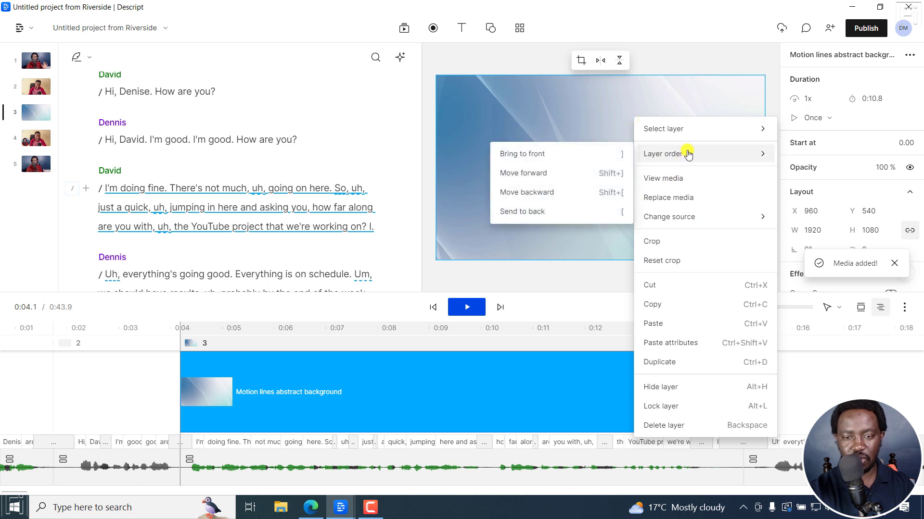
{"action": "left_click", "coordinate": [544, 211]}
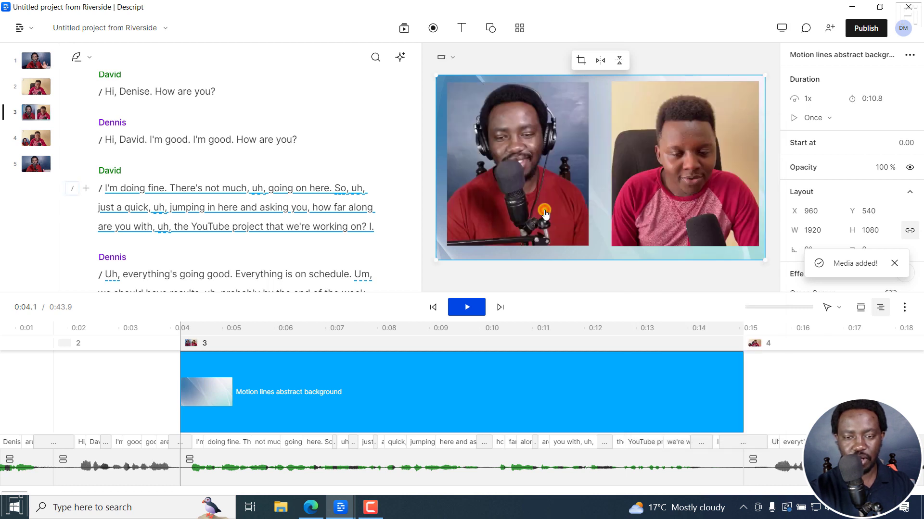
Step: Play the composition from just before scene 3 into scene 4 to preview the side-by-side layout with its background
{"action": "left_click", "coordinate": [140, 327]}
{"action": "key", "text": "space"}
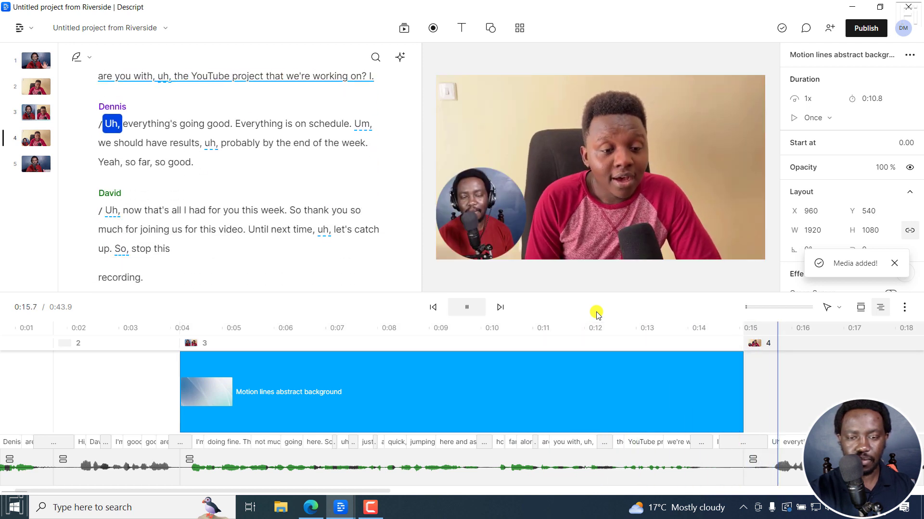
{"action": "key", "text": "space"}
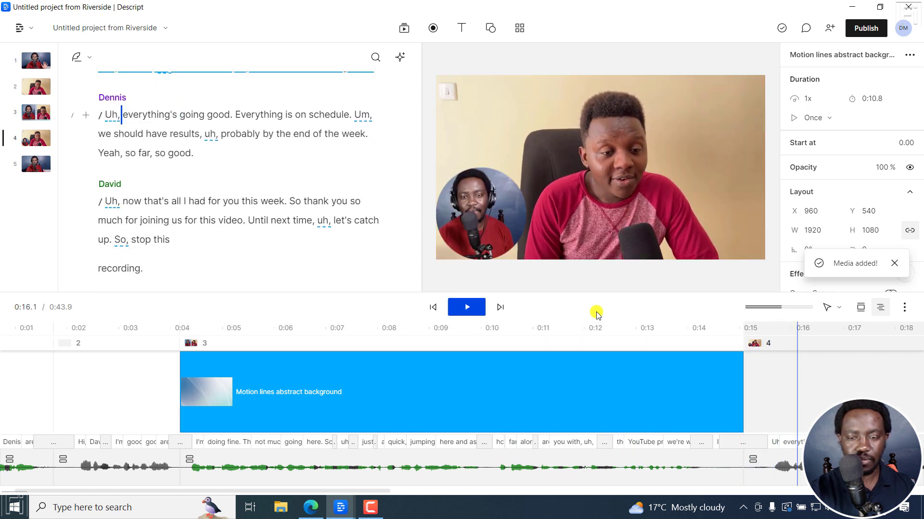
Step: Return to the start of scene 3, select its whole script passage and add captions to it
{"action": "left_click", "coordinate": [224, 342]}
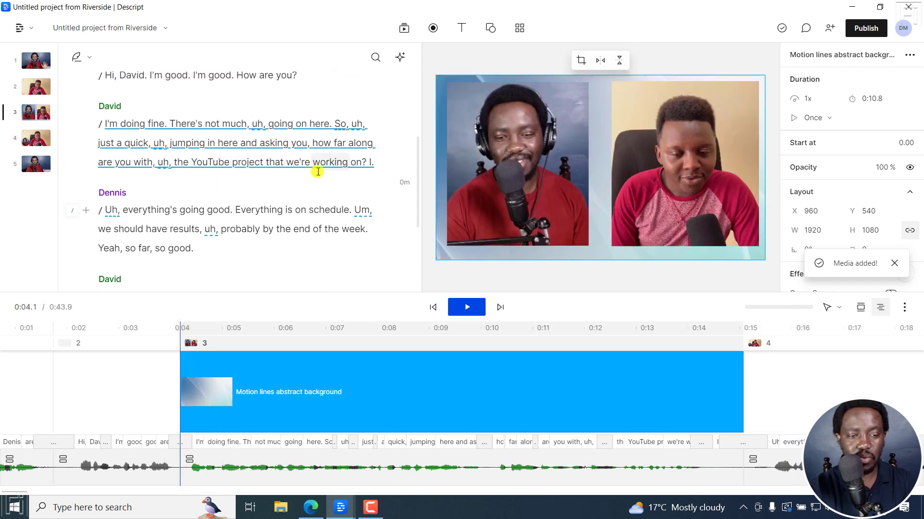
{"action": "left_click_drag", "start_coordinate": [380, 166], "coordinate": [103, 123]}
{"action": "left_click", "coordinate": [462, 27]}
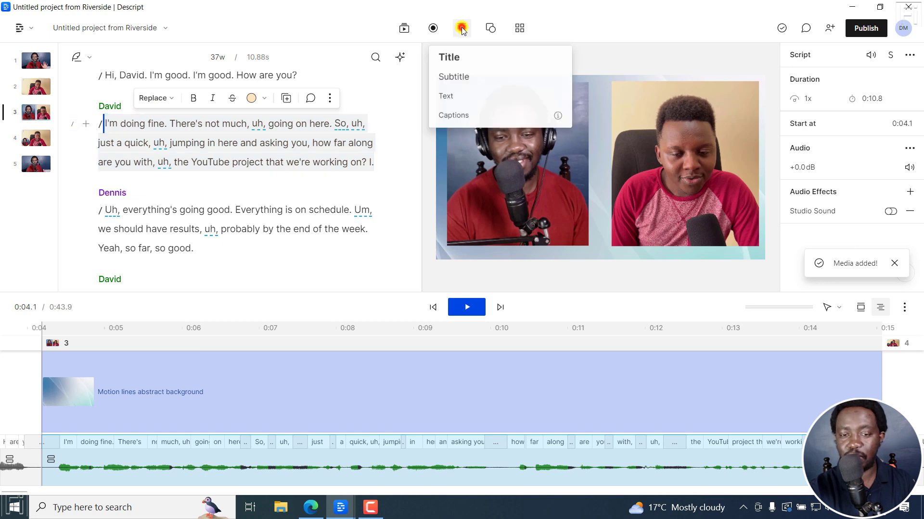
{"action": "left_click", "coordinate": [481, 117]}
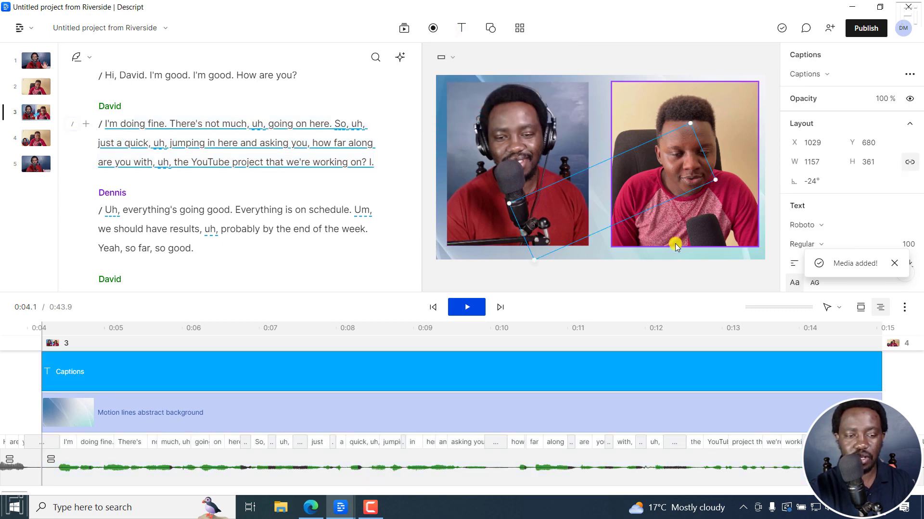
Step: Preview the captions from just before scene 3 and shrink the caption box to about 955 × 167
{"action": "left_click", "coordinate": [19, 329]}
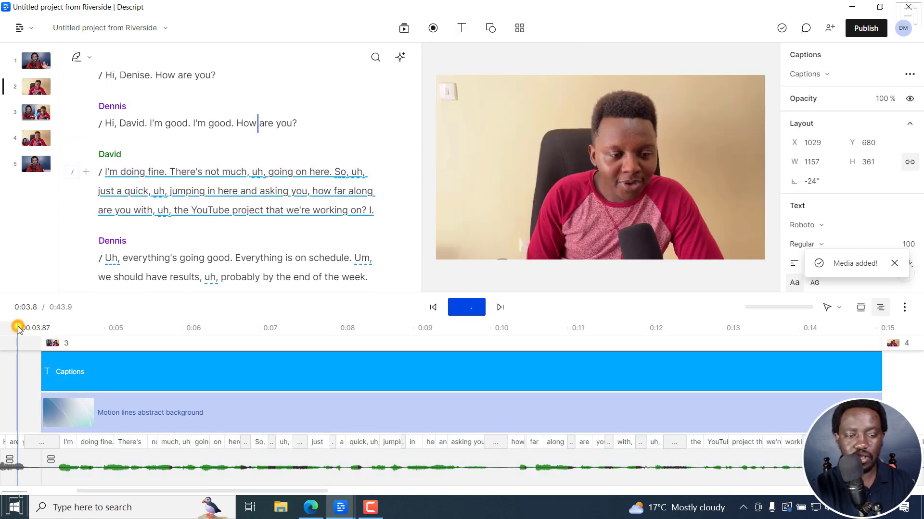
{"action": "key", "text": "space"}
{"action": "key", "text": "space"}
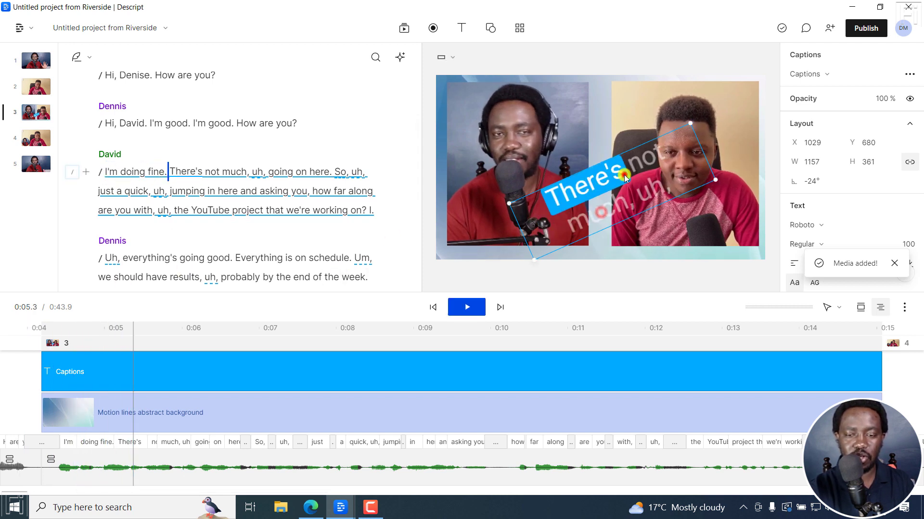
{"action": "left_click_drag", "start_coordinate": [690, 123], "coordinate": [673, 168]}
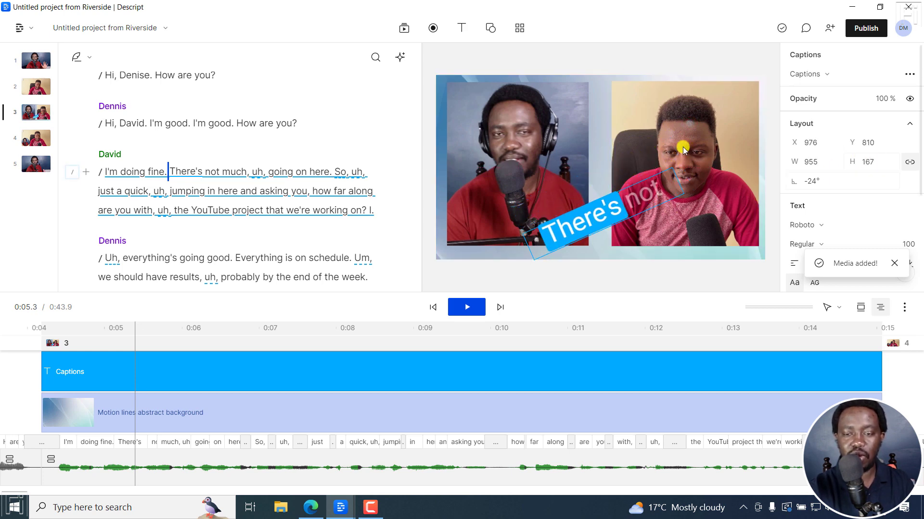
Step: Look at the saved templates and close the template browser without applying one
{"action": "left_click", "coordinate": [519, 29]}
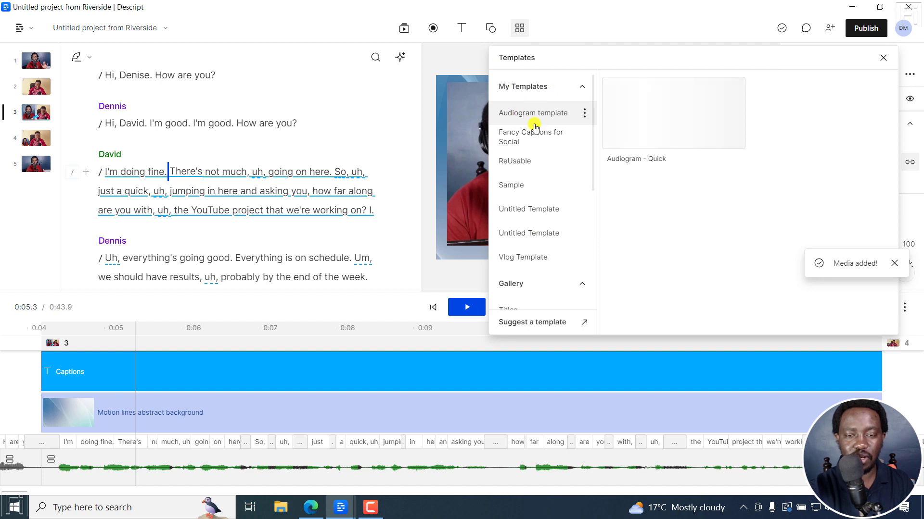
{"action": "left_click", "coordinate": [356, 28]}
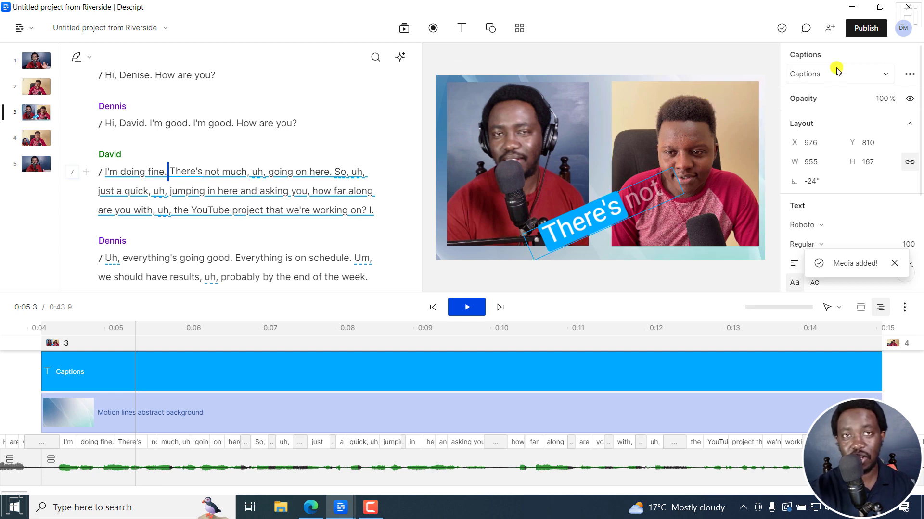
Step: Review the web link publishing options and the video export options, and close them without exporting
{"action": "left_click", "coordinate": [866, 29]}
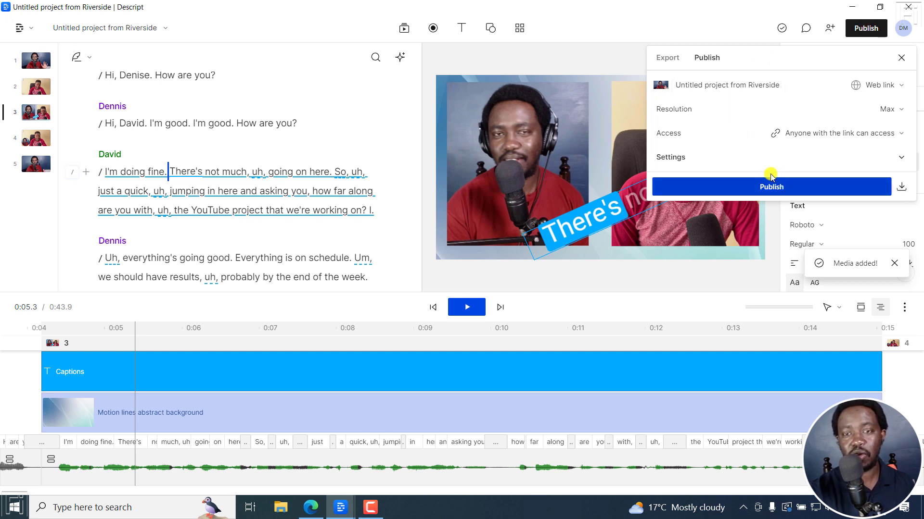
{"action": "left_click", "coordinate": [668, 58]}
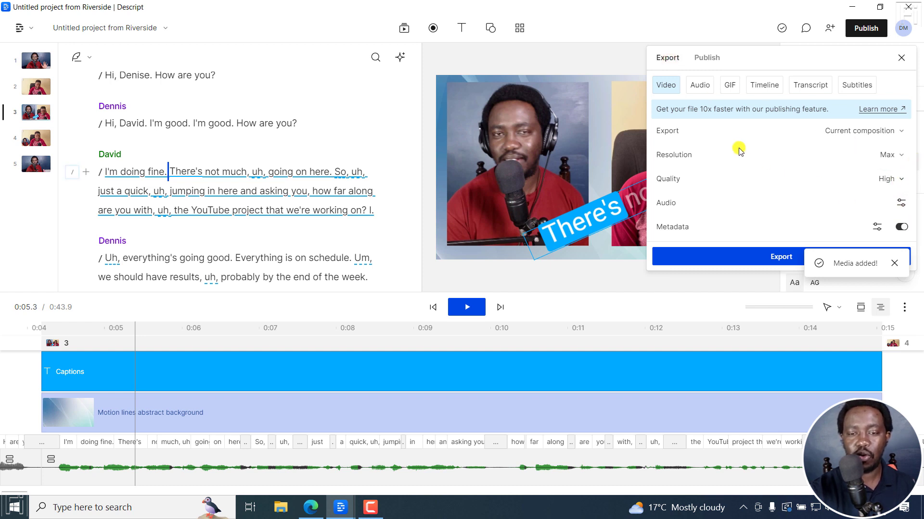
{"action": "left_click", "coordinate": [639, 22]}
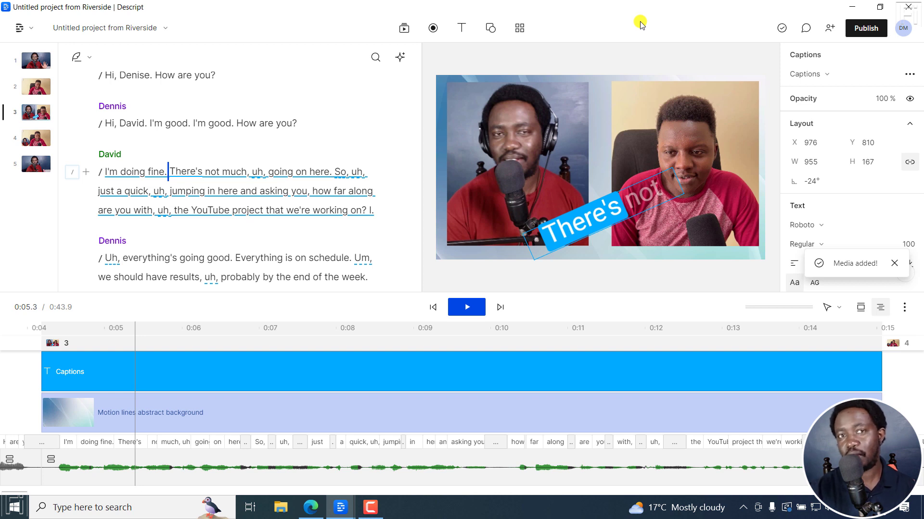
{"action": "left_click", "coordinate": [527, 155]}
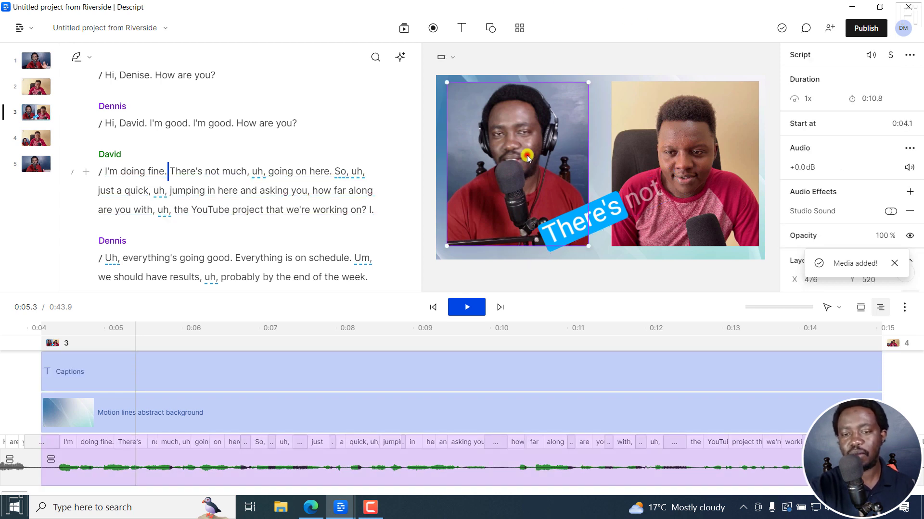
{"action": "left_click", "coordinate": [697, 122]}
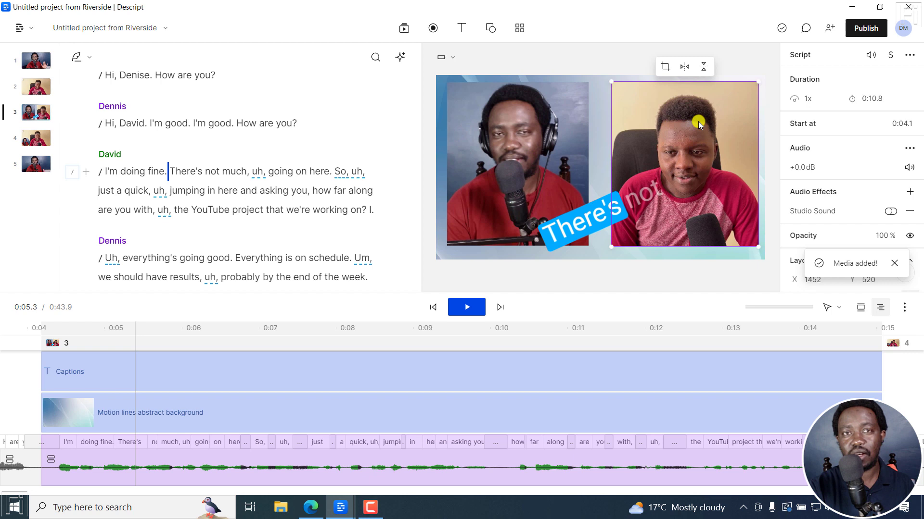